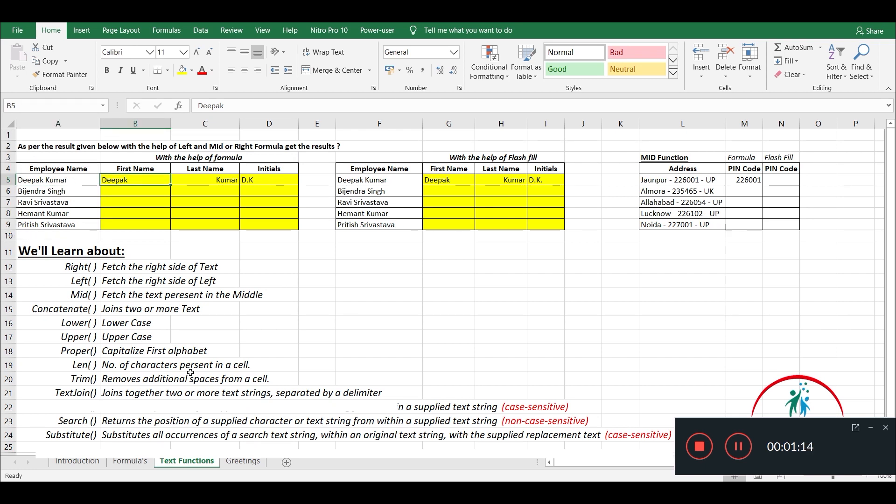
Check the full name in A5 and surname in C5, then start =left over B5's typed first name
{"action": "key", "text": "Left"}
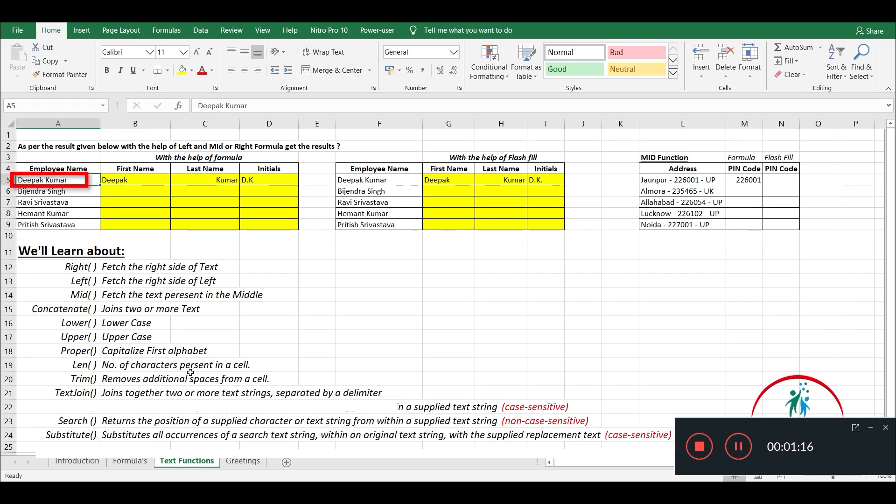
{"action": "key", "text": "Right"}
{"action": "key", "text": "Right"}
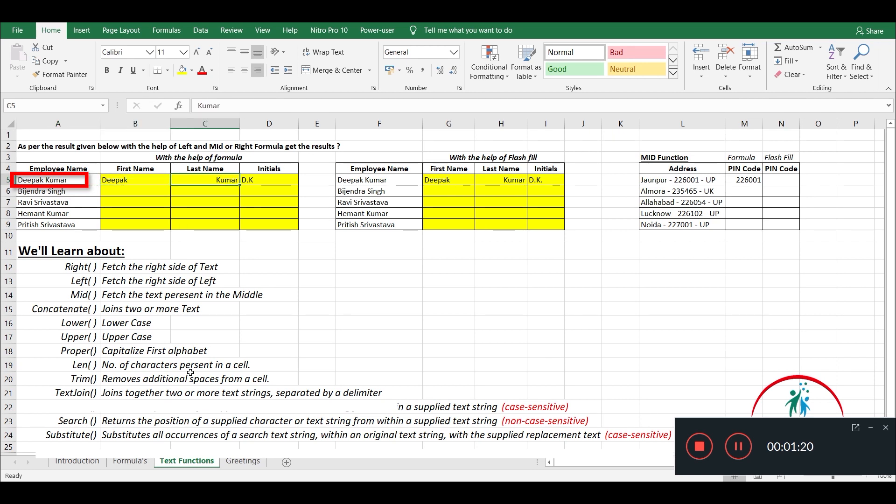
{"action": "key", "text": "Left"}
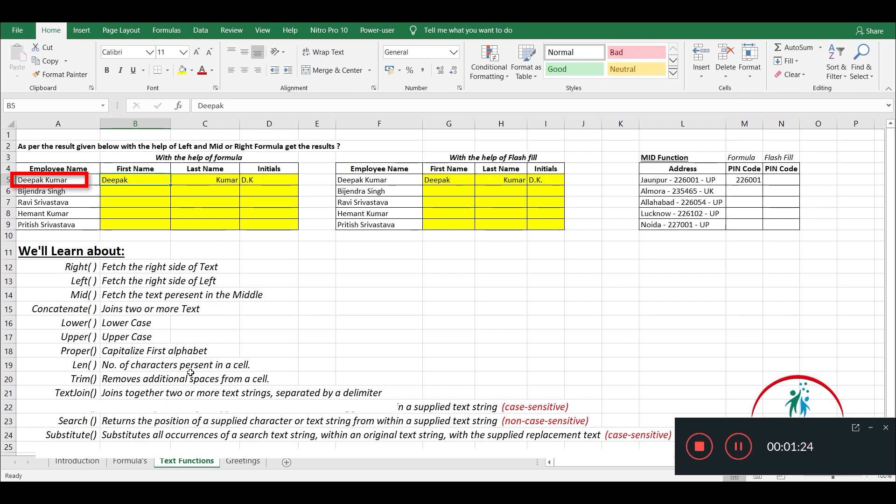
{"action": "type", "text": "="}
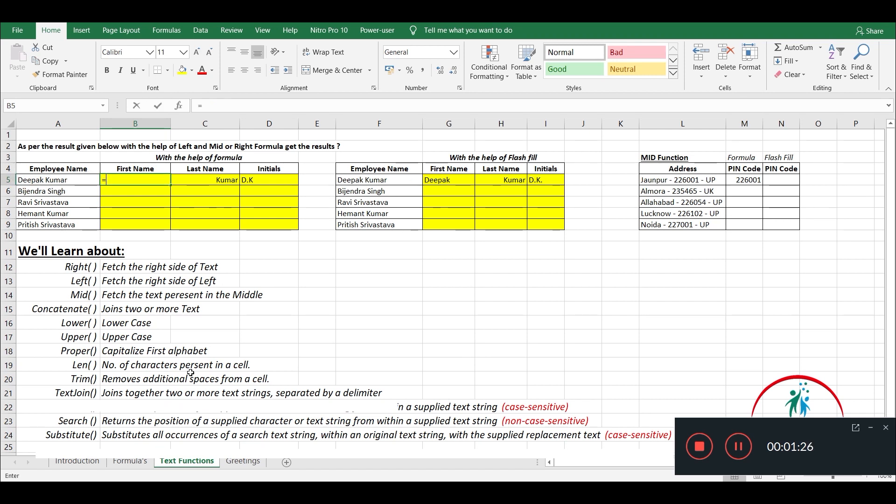
{"action": "type", "text": "left"}
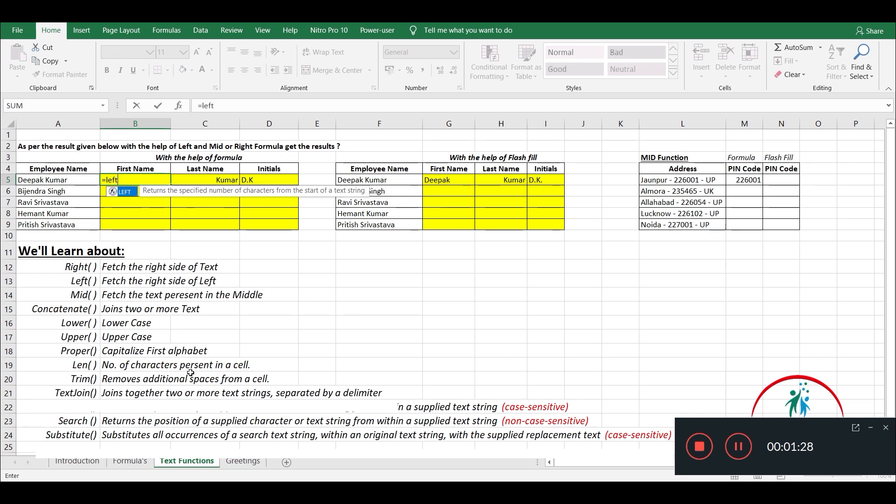
{"action": "key", "text": "Tab"}
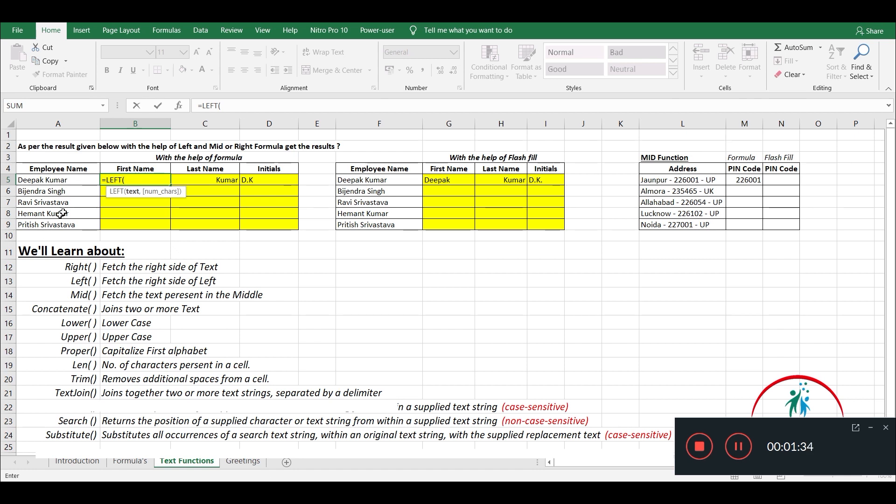
{"action": "left_click", "coordinate": [53, 180]}
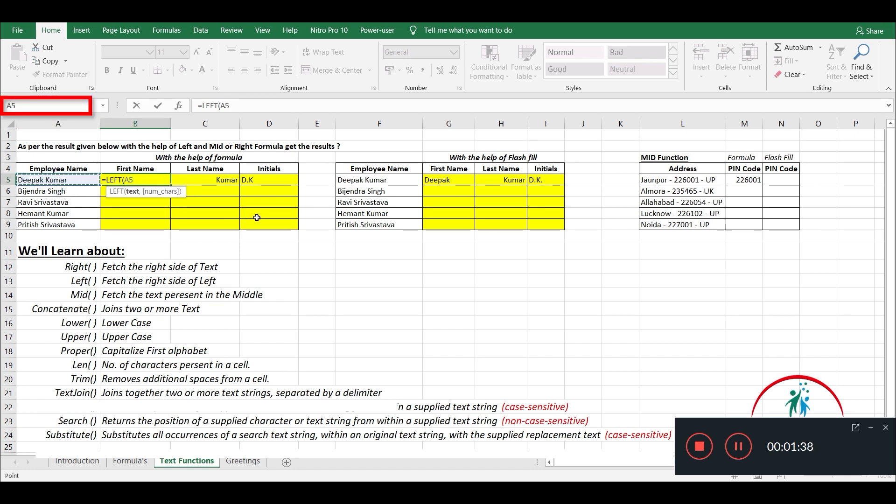
{"action": "type", "text": ","}
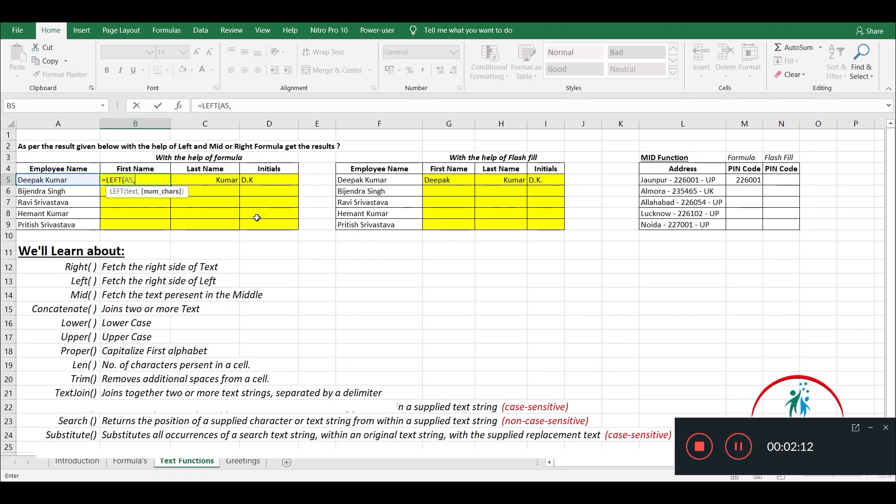
{"action": "type", "text": "search"}
{"action": "key", "text": "Tab"}
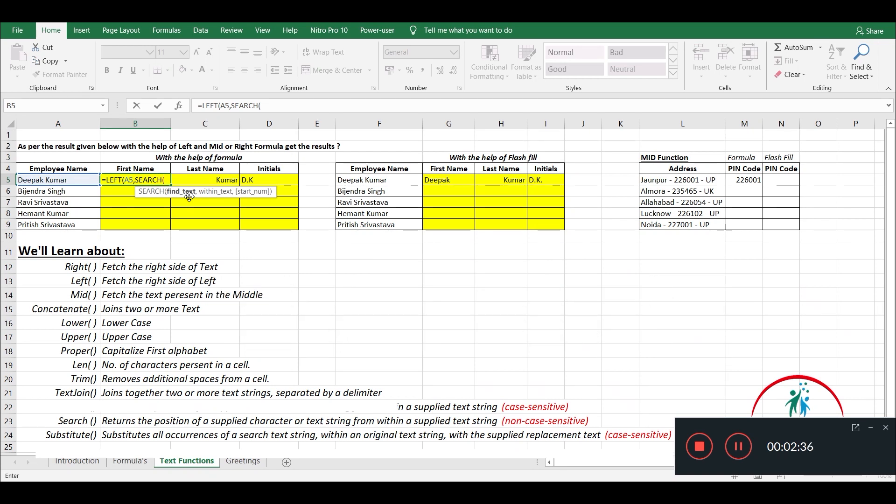
{"action": "type", "text": "\" \""}
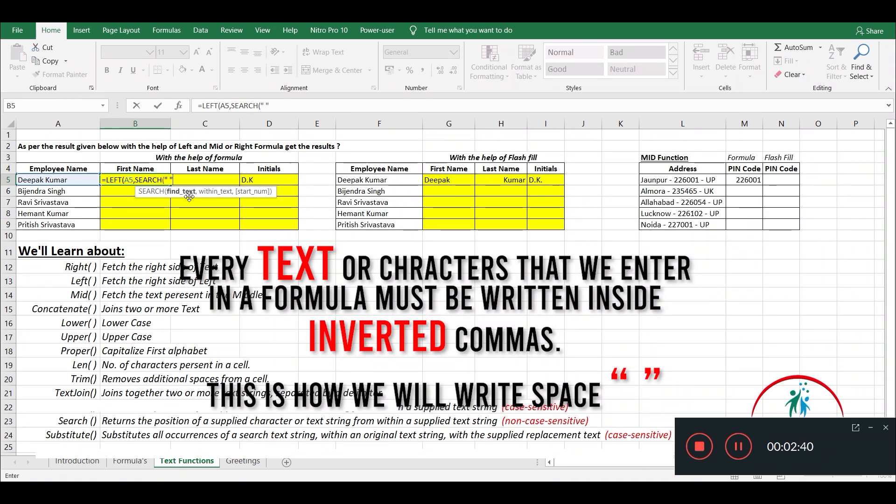
{"action": "type", "text": ","}
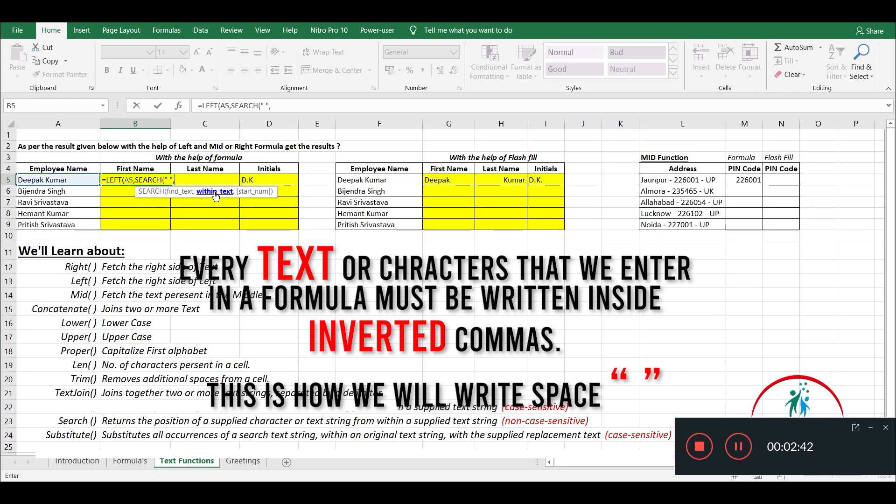
{"action": "left_click", "coordinate": [73, 178]}
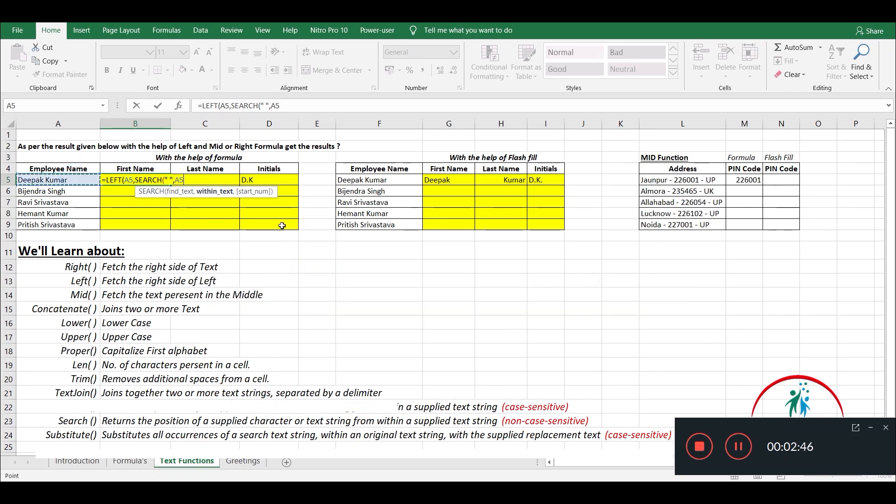
{"action": "type", "text": ","}
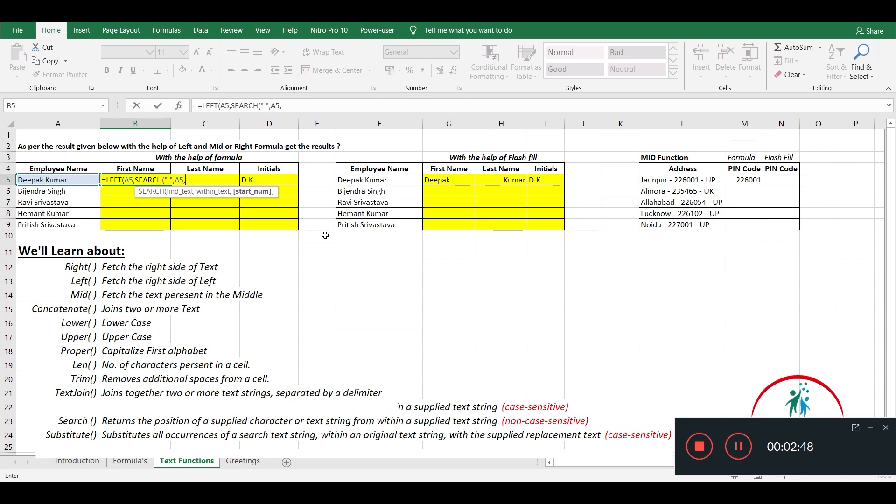
{"action": "type", "text": "1"}
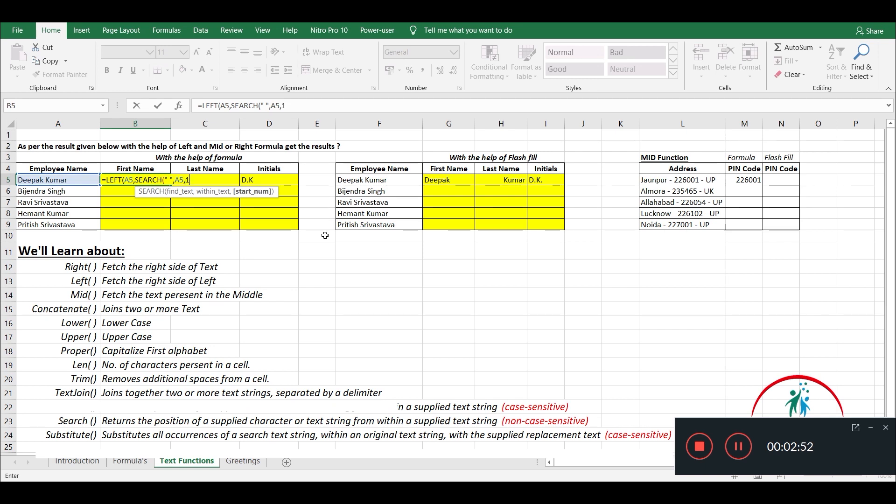
{"action": "type", "text": ")"}
{"action": "key", "text": "Return"}
{"action": "key", "text": "Up"}
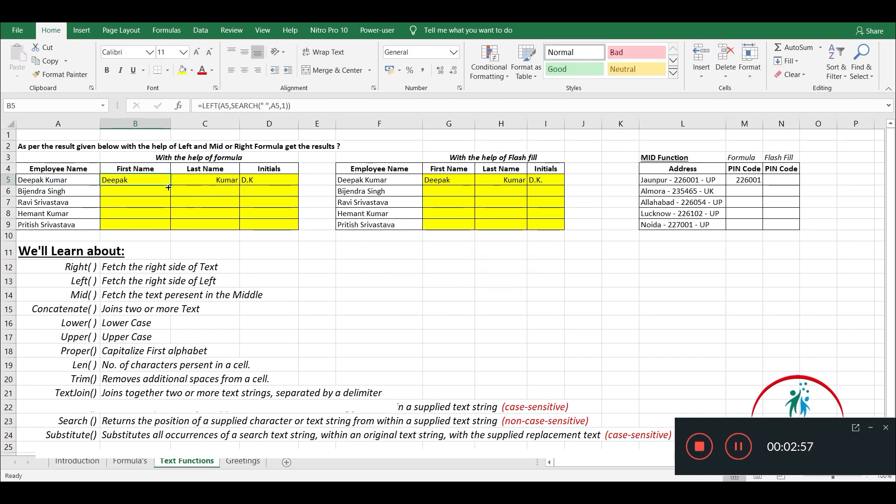
{"action": "left_click_drag", "start_coordinate": [170, 184], "coordinate": [170, 227]}
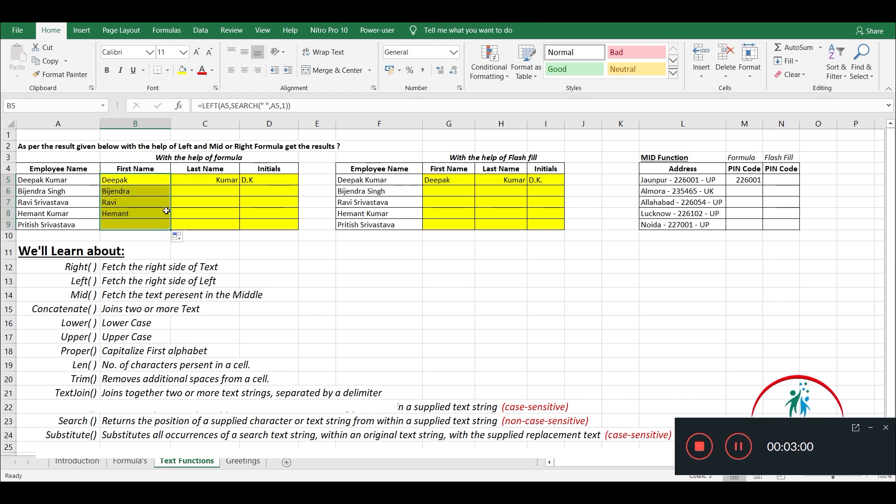
{"action": "left_click", "coordinate": [139, 214]}
{"action": "left_click", "coordinate": [133, 199]}
{"action": "left_click", "coordinate": [133, 191]}
{"action": "left_click", "coordinate": [134, 181]}
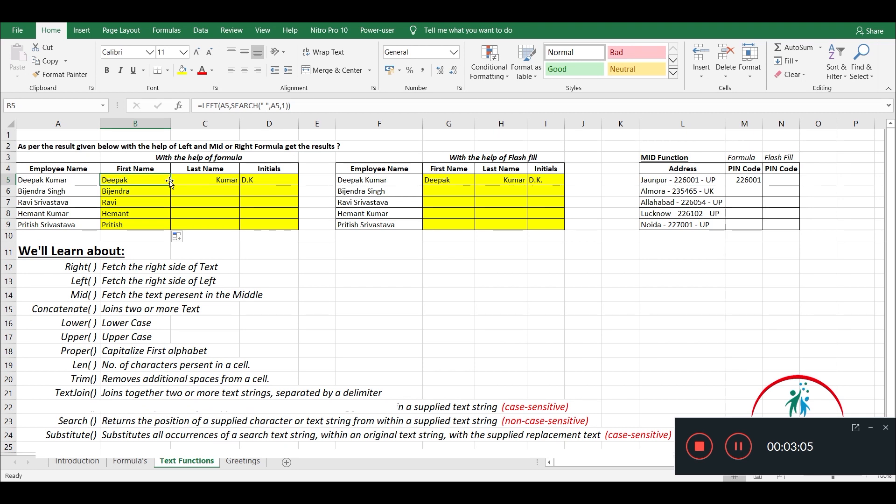
{"action": "left_click", "coordinate": [202, 180]}
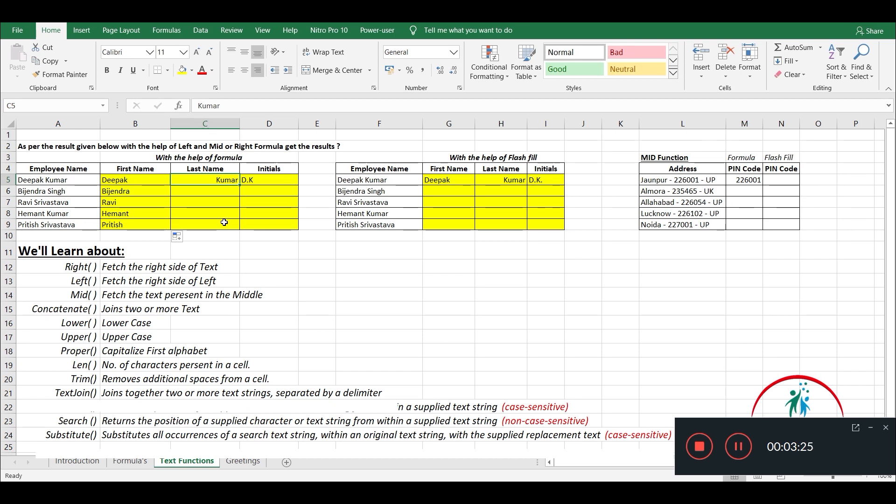
Put sample number 12345678 in F11 and =LEN(F11) in G11, counting 8 characters
{"action": "left_click", "coordinate": [89, 184]}
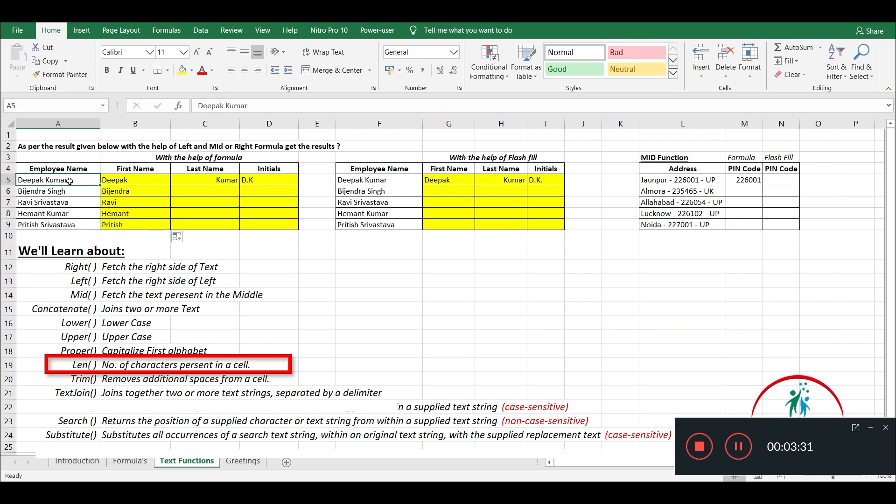
{"action": "left_click", "coordinate": [339, 255]}
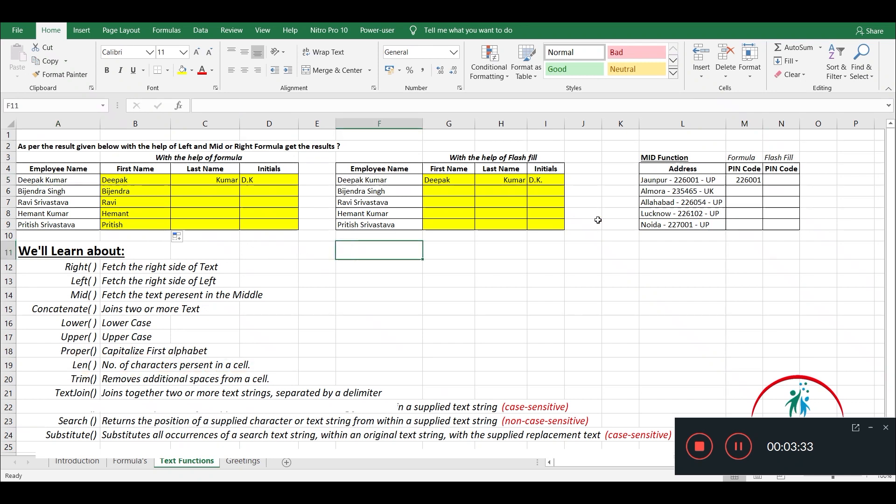
{"action": "type", "text": "12345678"}
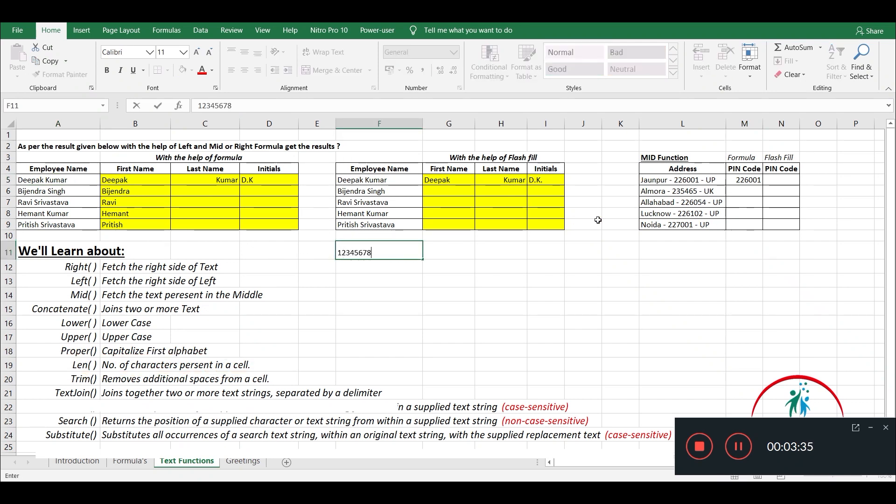
{"action": "key", "text": "Tab"}
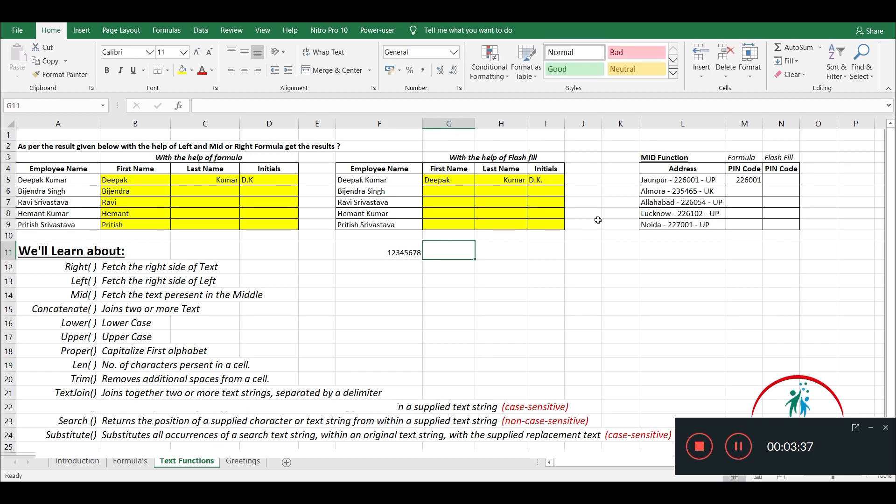
{"action": "type", "text": "=len"}
{"action": "key", "text": "Tab"}
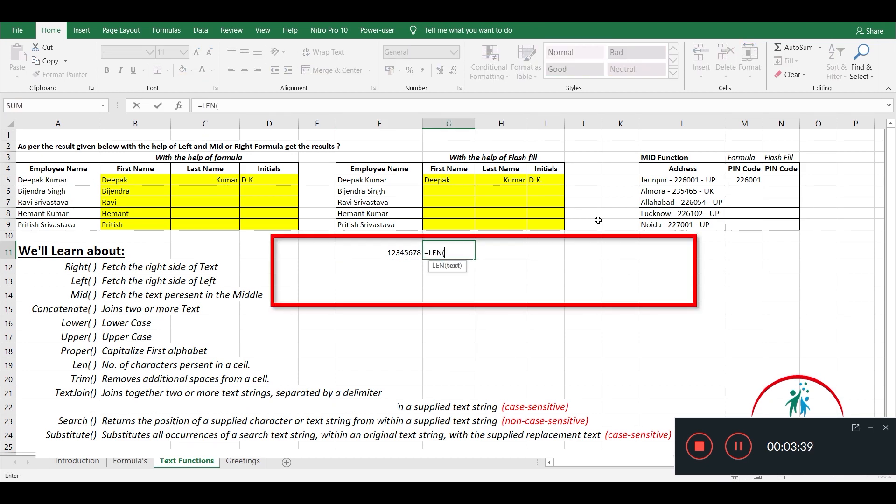
{"action": "key", "text": "Left"}
{"action": "type", "text": ")"}
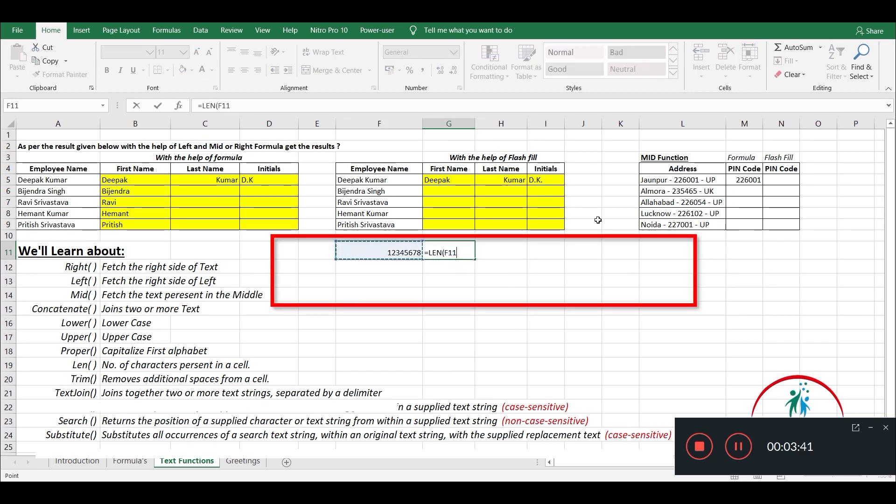
{"action": "key", "text": "ctrl+Return"}
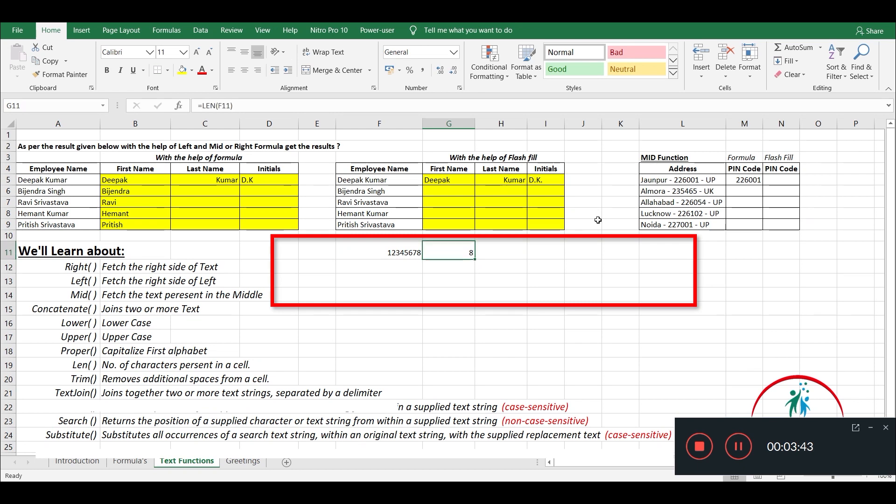
Change F11 to 1234 5678 so the length in G11 becomes 9
{"action": "key", "text": "Left"}
{"action": "key", "text": "Right"}
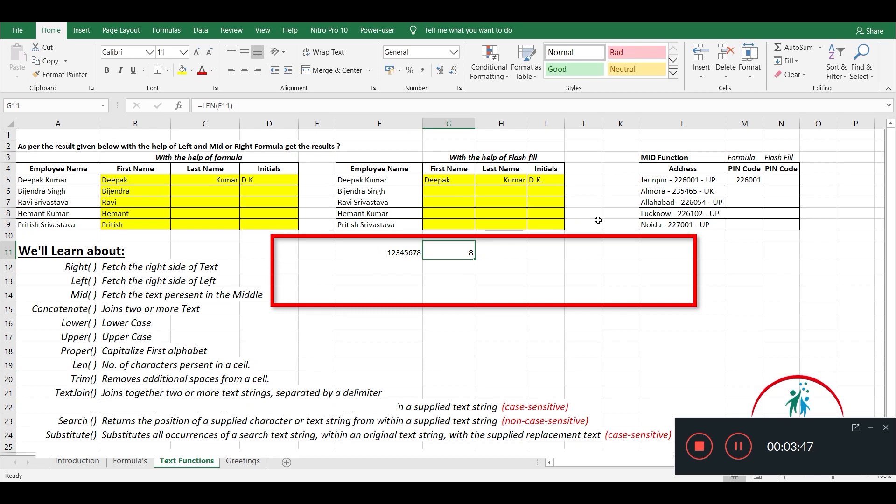
{"action": "key", "text": "Left"}
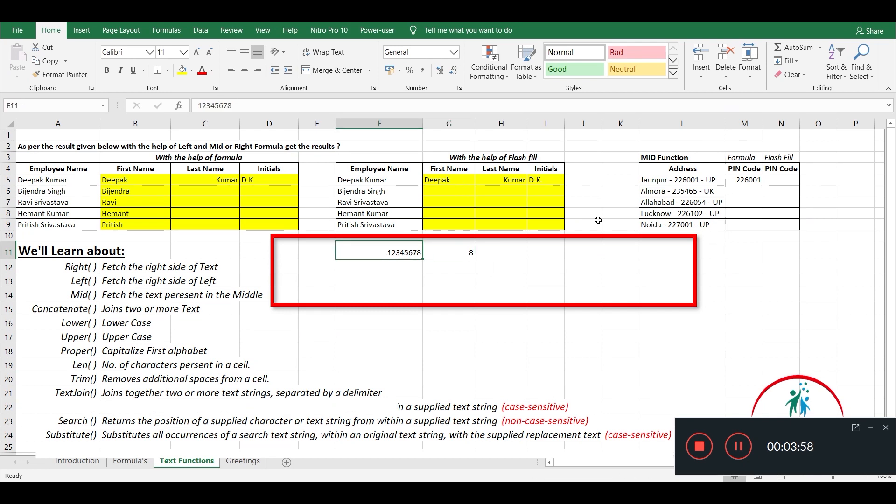
{"action": "type", "text": "1234"}
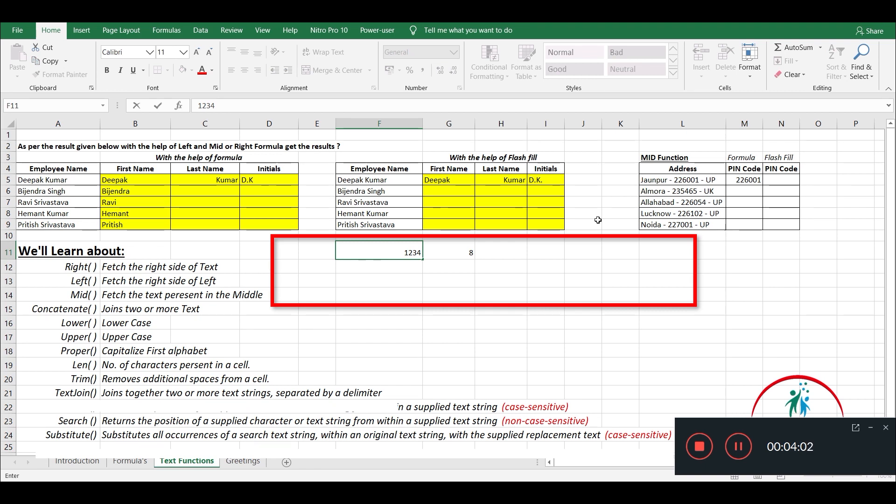
{"action": "type", "text": " 5678"}
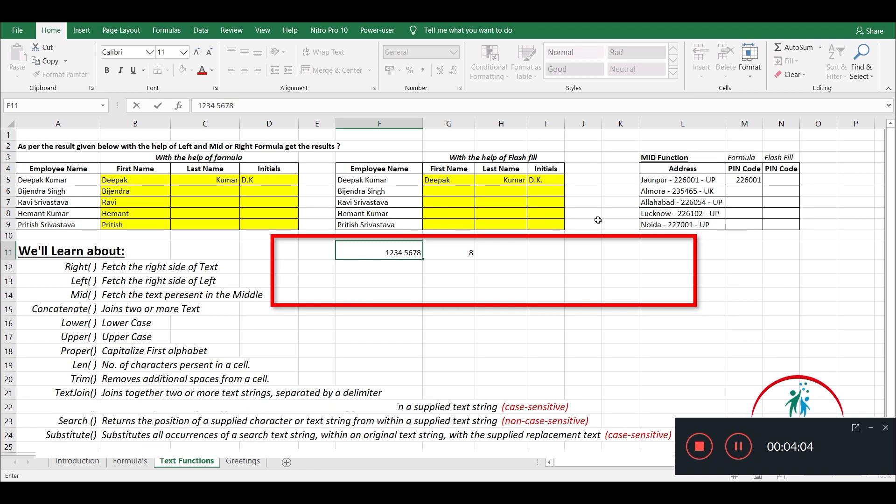
{"action": "key", "text": "Return"}
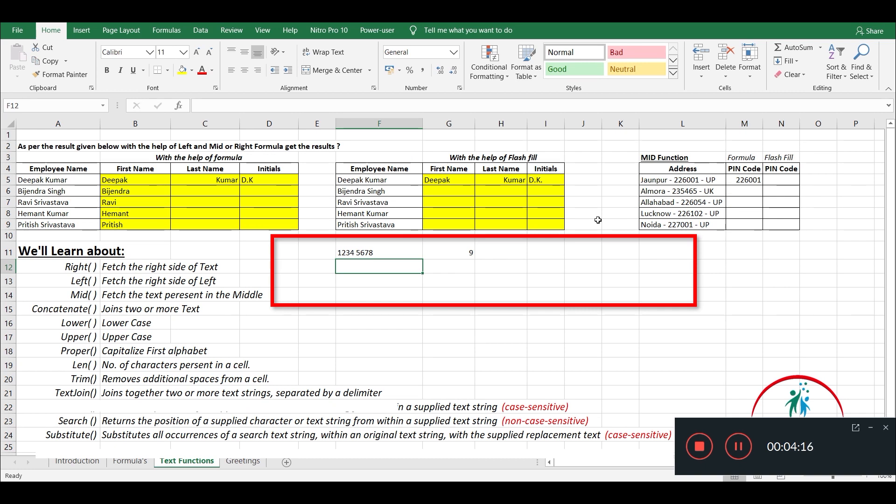
Enter =SEARCH(" ",F11,1) in H11, finding the space at position 5
{"action": "key", "text": "Right"}
{"action": "key", "text": "Right"}
{"action": "key", "text": "Up"}
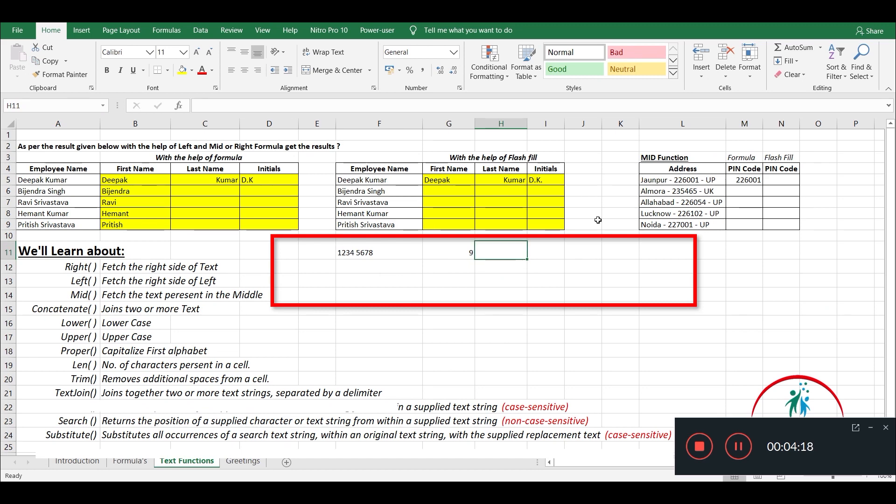
{"action": "type", "text": "=sear"}
{"action": "key", "text": "Tab"}
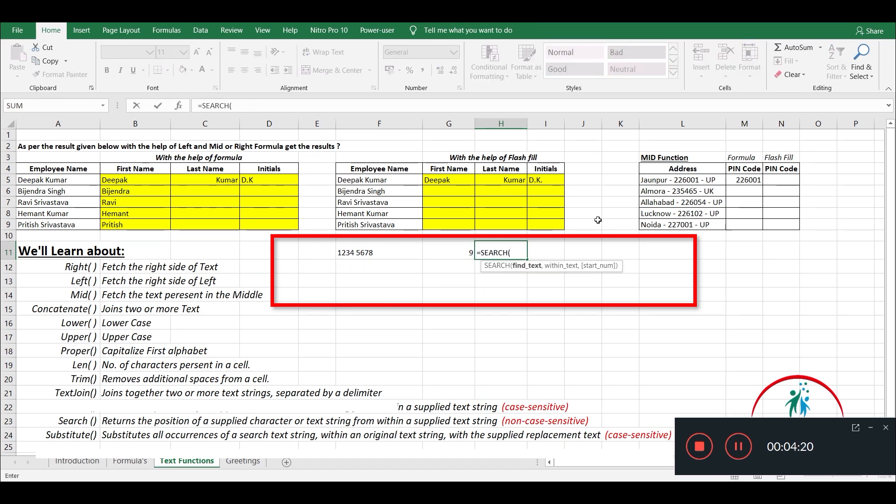
{"action": "type", "text": "\""}
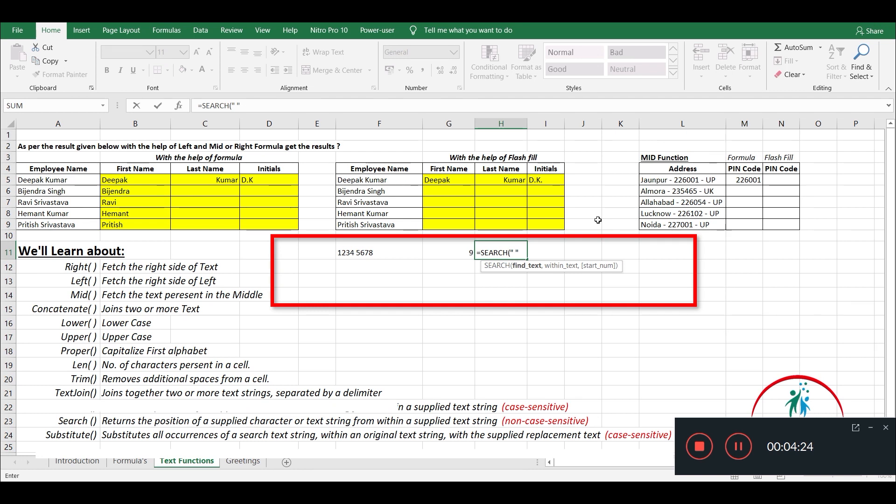
{"action": "type", "text": ","}
{"action": "key", "text": "Left"}
{"action": "key", "text": "Left"}
{"action": "type", "text": ",1"}
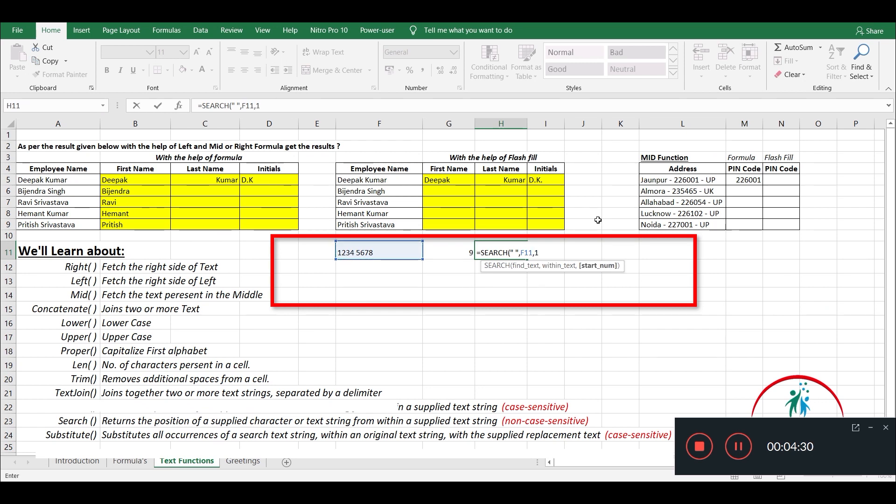
{"action": "key", "text": "Return"}
{"action": "key", "text": "Up"}
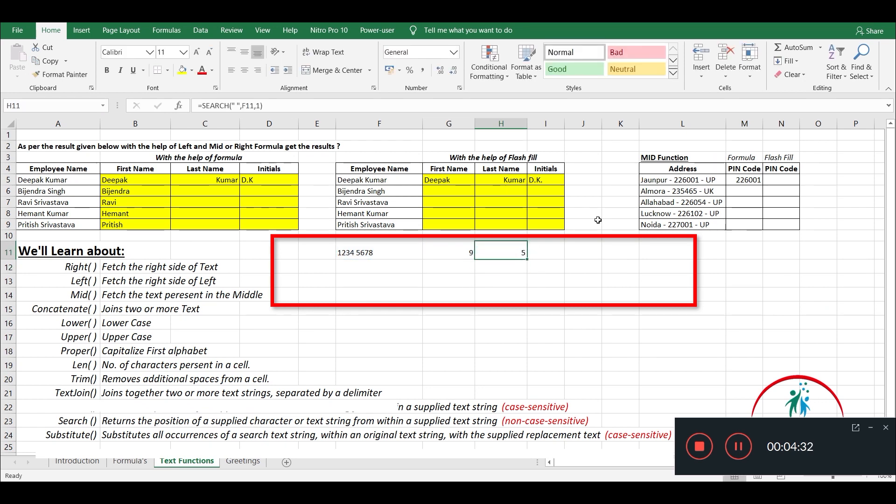
{"action": "key", "text": "Left"}
{"action": "key", "text": "Left"}
{"action": "key", "text": "Left"}
{"action": "key", "text": "Right"}
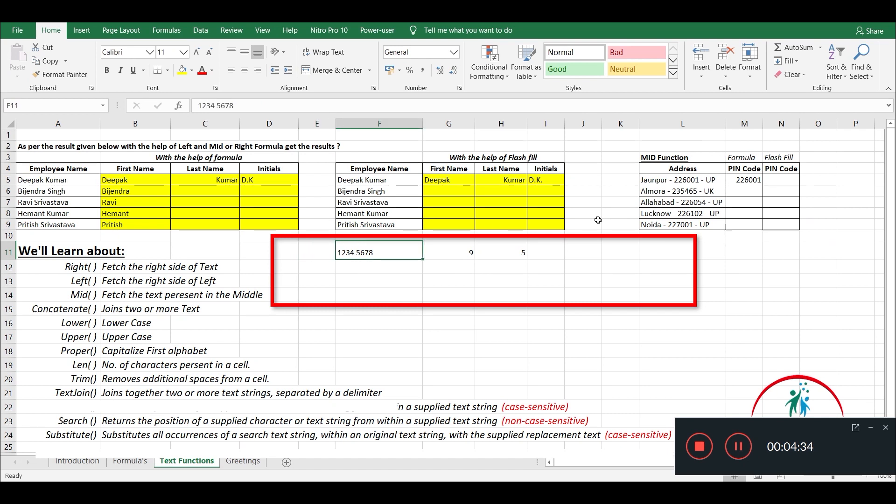
Enter =G11-H11 in I11, giving 4 characters after the space, then move to G12
{"action": "key", "text": "Right"}
{"action": "key", "text": "Right"}
{"action": "key", "text": "Right"}
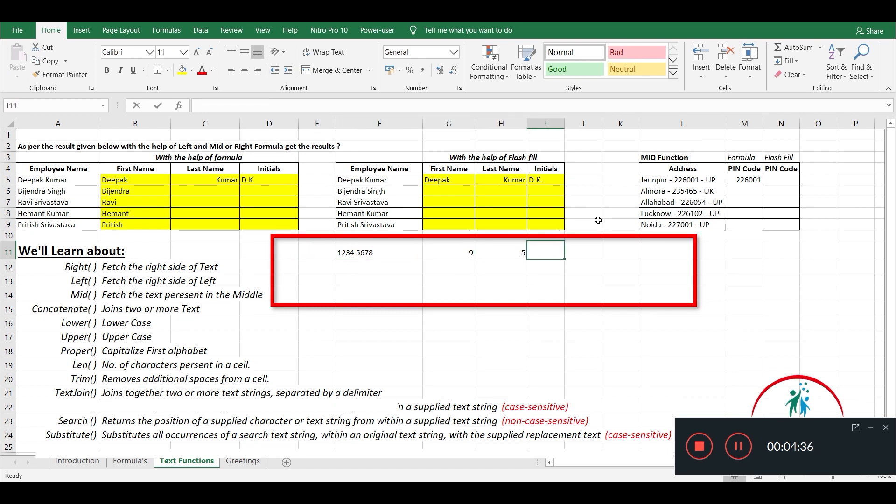
{"action": "type", "text": "="}
{"action": "key", "text": "Left"}
{"action": "key", "text": "Left"}
{"action": "type", "text": "-"}
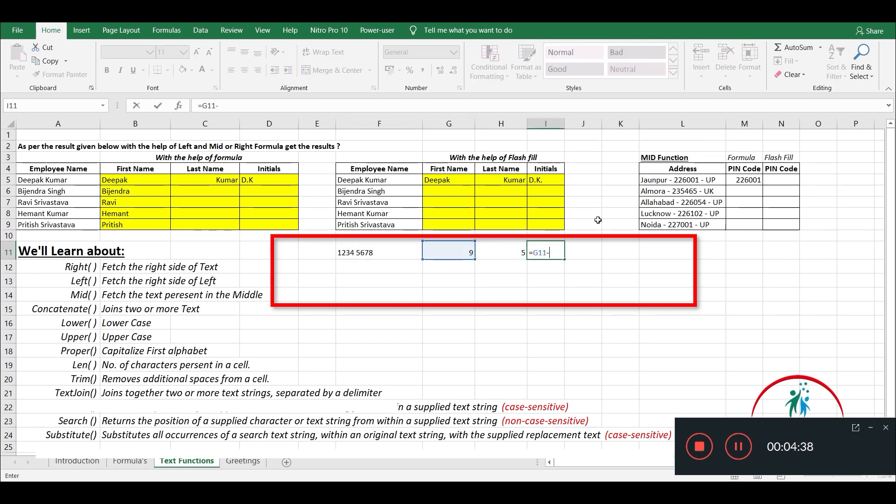
{"action": "key", "text": "Left"}
{"action": "key", "text": "Return"}
{"action": "key", "text": "Up"}
{"action": "key", "text": "Left"}
{"action": "key", "text": "Left"}
{"action": "key", "text": "Left"}
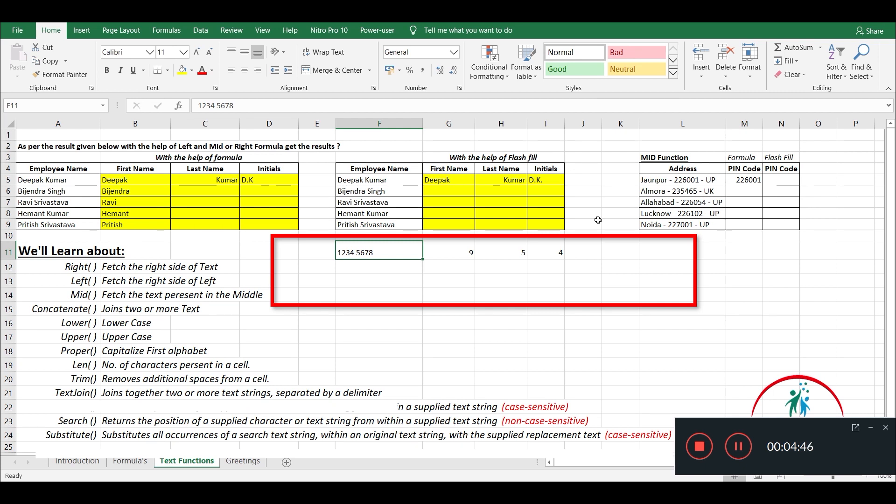
{"action": "key", "text": "Right"}
{"action": "key", "text": "Right"}
{"action": "key", "text": "Down"}
{"action": "key", "text": "Left"}
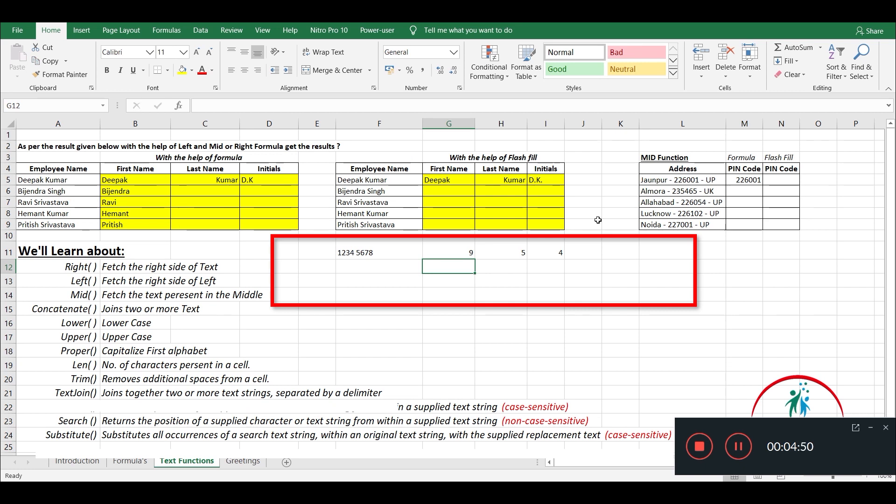
Start G12's formula as =RIGHT(F11,LEN(F11) using arrow keys for the references
{"action": "type", "text": "right"}
{"action": "key", "text": "Tab"}
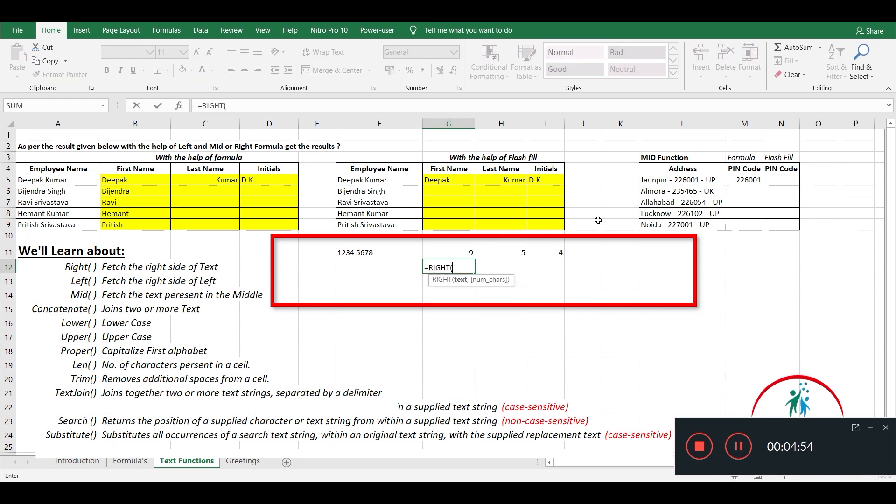
{"action": "key", "text": "Left"}
{"action": "key", "text": "Up"}
{"action": "type", "text": ",len"}
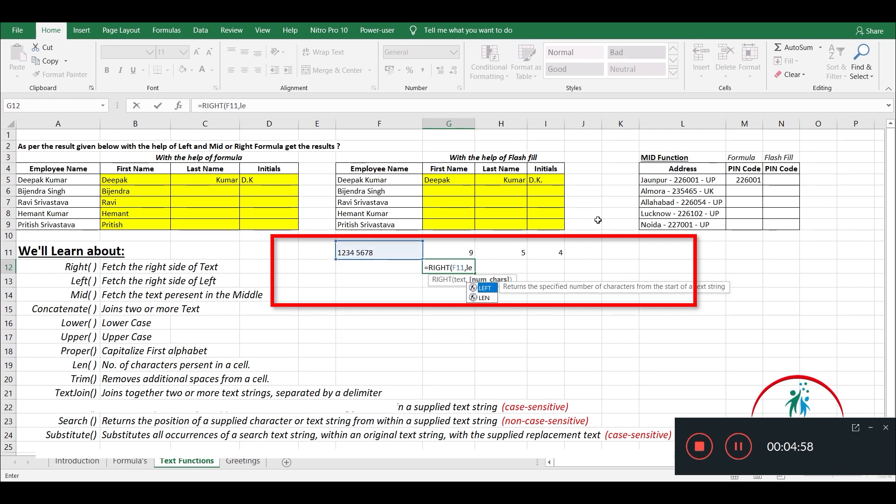
{"action": "key", "text": "Tab"}
{"action": "key", "text": "Up"}
{"action": "key", "text": "Left"}
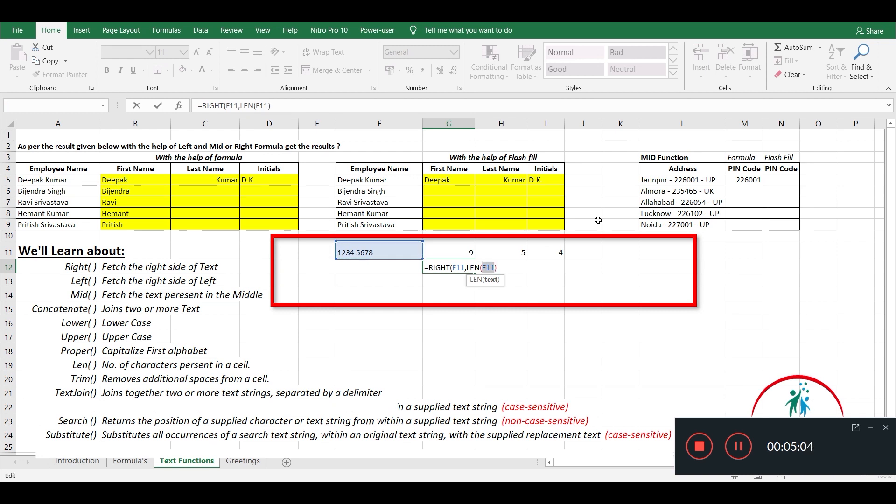
Finish it with -SEARCH(" ",F11,1) and enter it, returning 5678
{"action": "type", "text": "-"}
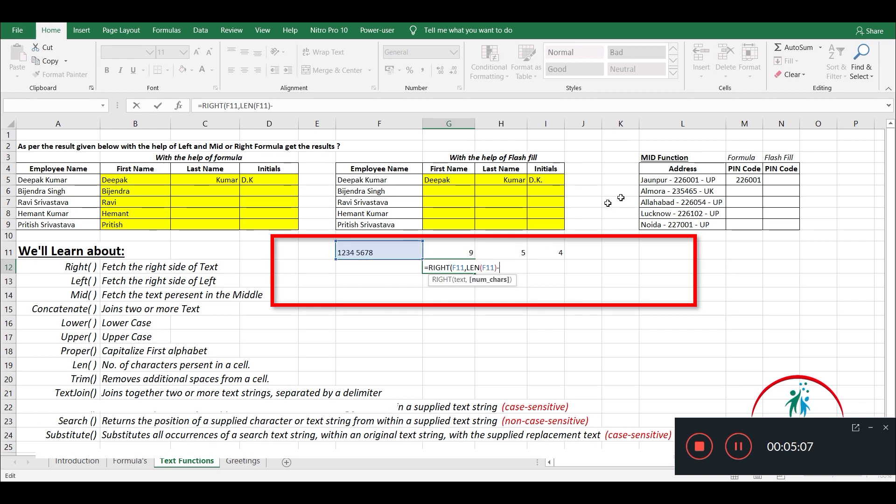
{"action": "type", "text": "SEARCH(\""}
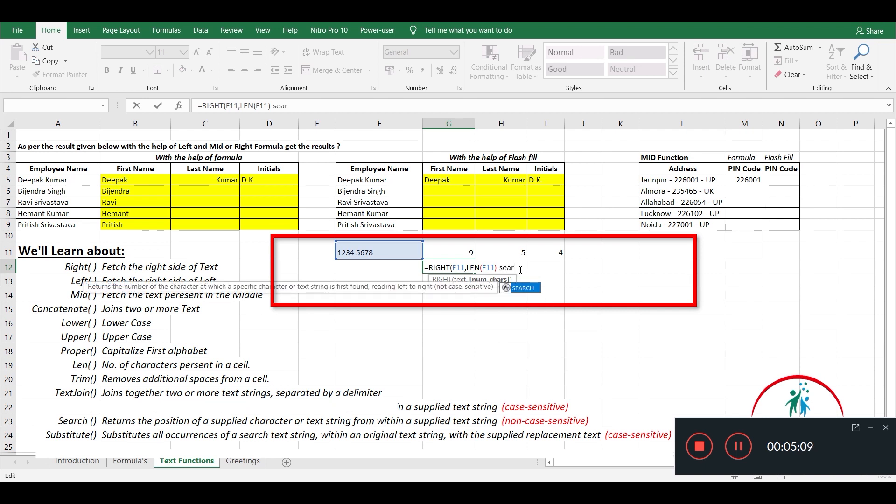
{"action": "type", "text": " \","}
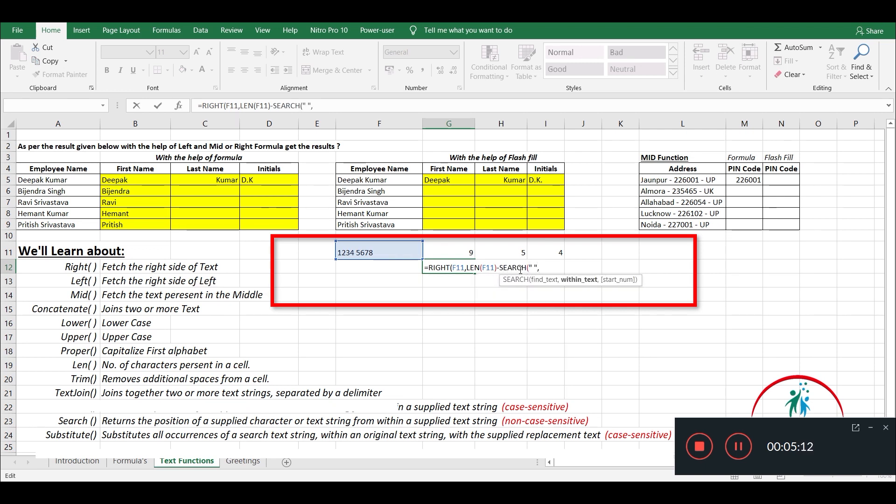
{"action": "left_click", "coordinate": [399, 250]}
{"action": "type", "text": ",1"}
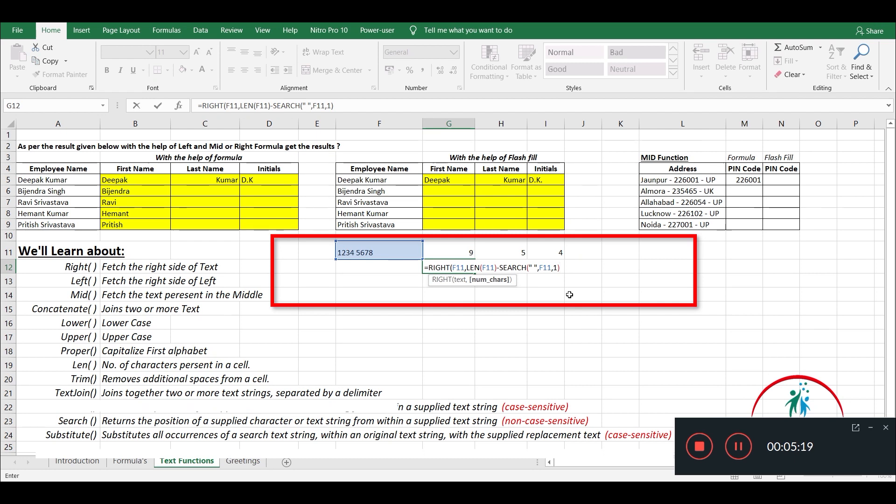
{"action": "key", "text": "Return"}
{"action": "key", "text": "Up"}
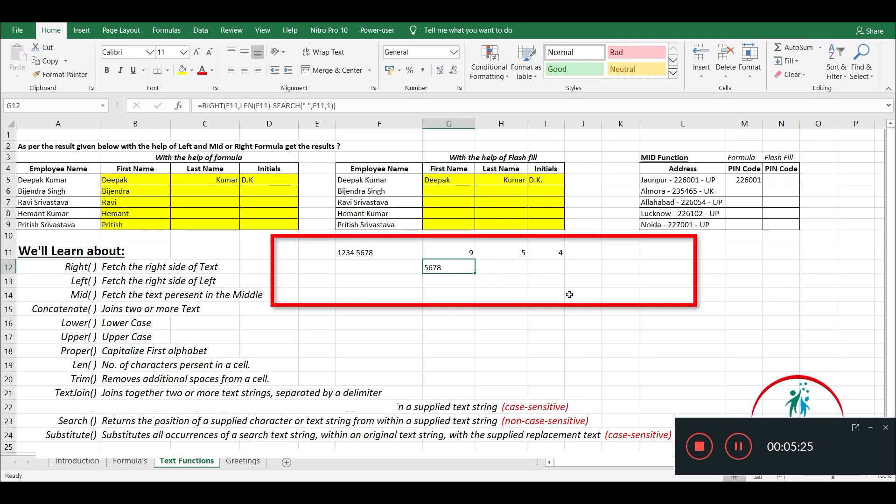
{"action": "key", "text": "Up"}
{"action": "key", "text": "Left"}
Start C5's surname formula as =RIGHT(A5,LEN(A5)
{"action": "left_click", "coordinate": [199, 183]}
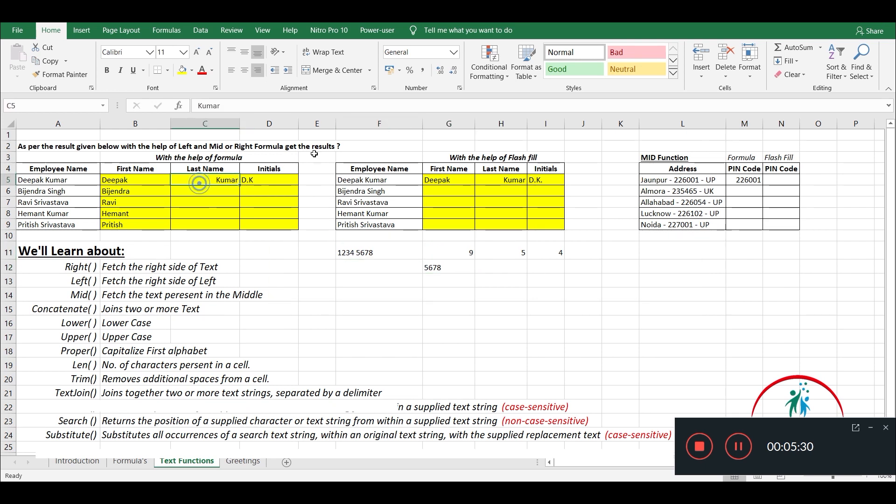
{"action": "type", "text": "="}
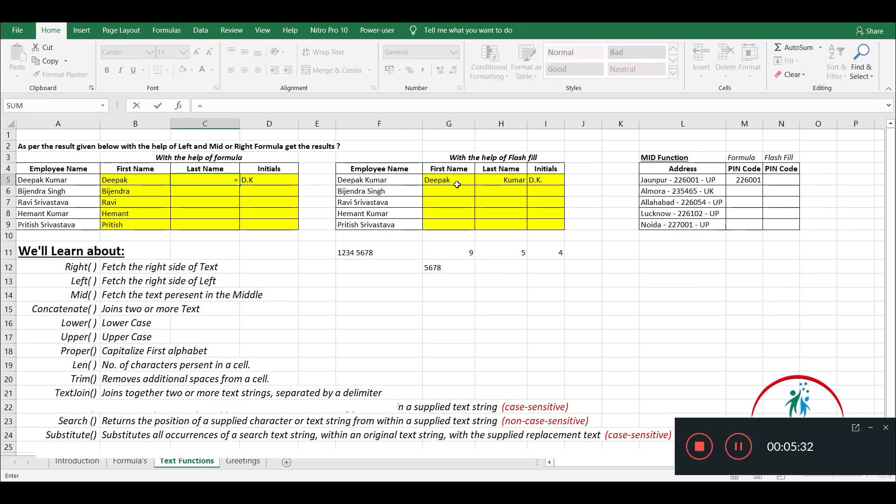
{"action": "type", "text": "righ"}
{"action": "key", "text": "Tab"}
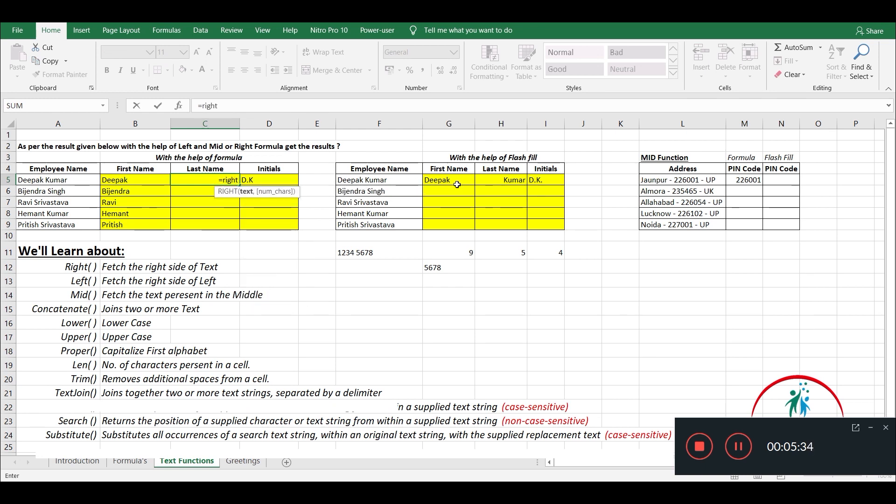
{"action": "key", "text": "Left"}
{"action": "key", "text": "Left"}
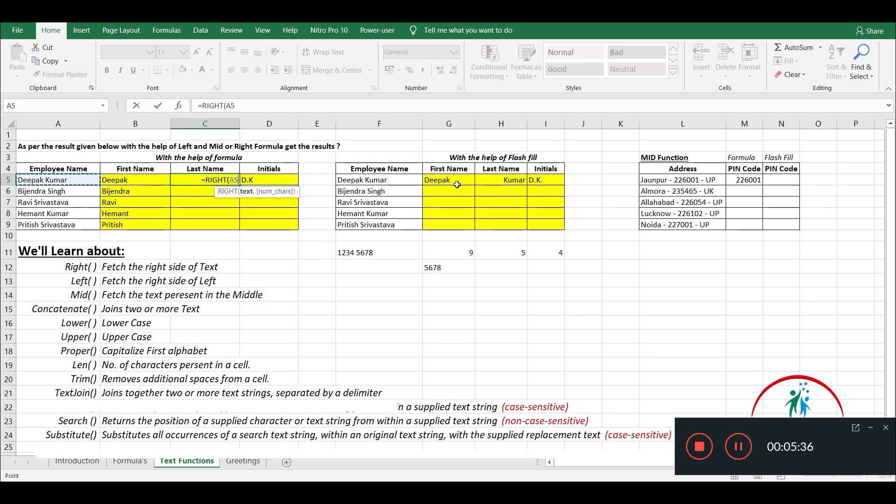
{"action": "type", "text": ",len"}
{"action": "key", "text": "Tab"}
{"action": "key", "text": "Left"}
{"action": "key", "text": "Left"}
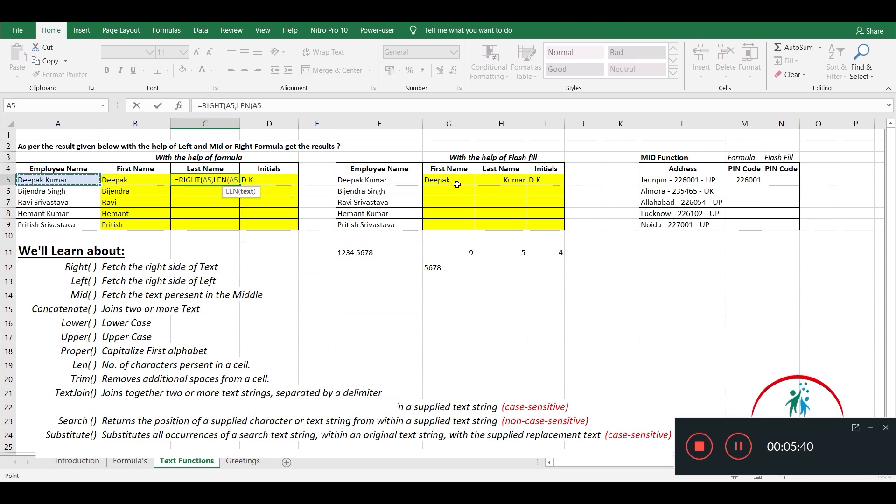
Complete it with -SEARCH(" ",A5,1) and fill down to C9, giving Kumar, Singh, Srivastava, Kumar, Srivastava
{"action": "type", "text": ")-searc"}
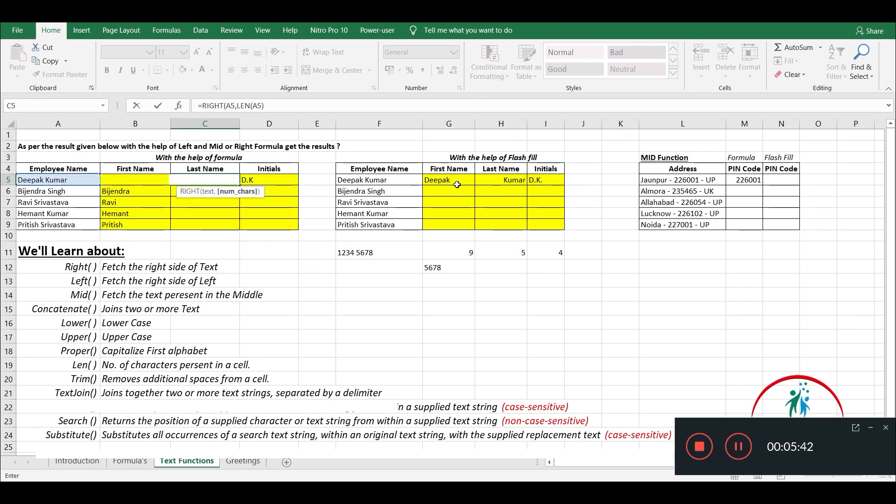
{"action": "key", "text": "Tab"}
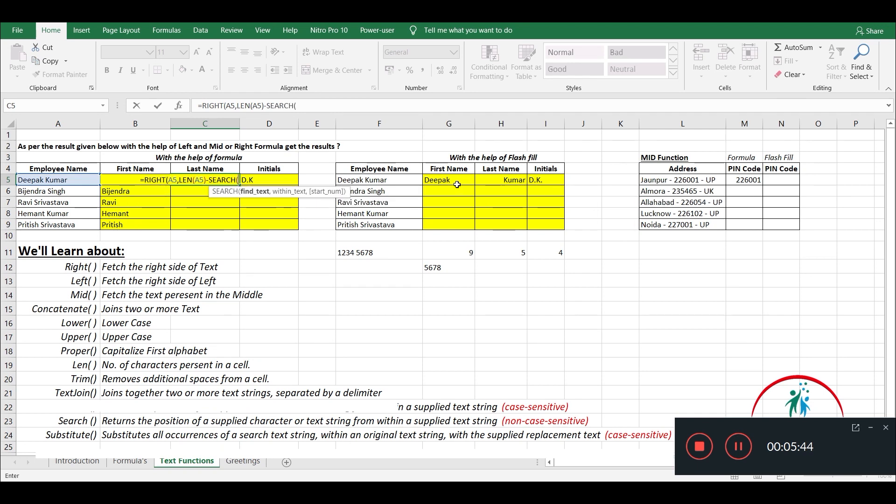
{"action": "type", "text": "\" \""}
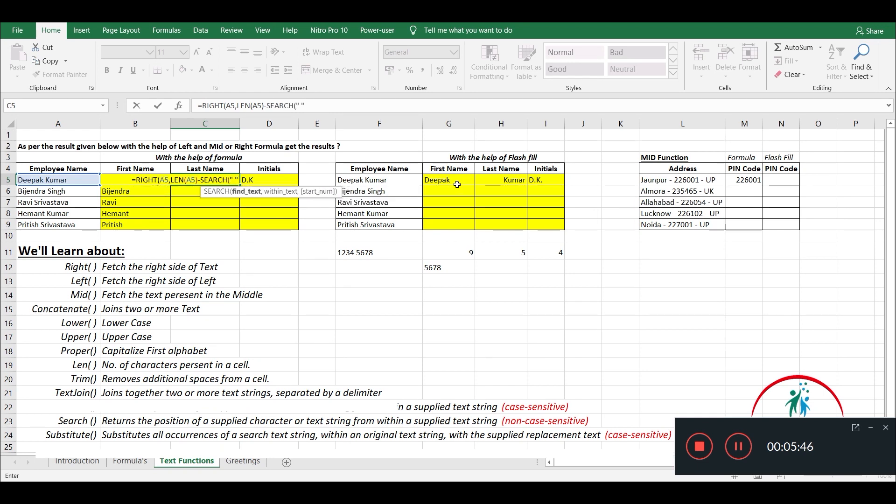
{"action": "type", "text": ","}
{"action": "key", "text": "Left"}
{"action": "key", "text": "Left"}
{"action": "type", "text": ","}
{"action": "type", "text": "1))"}
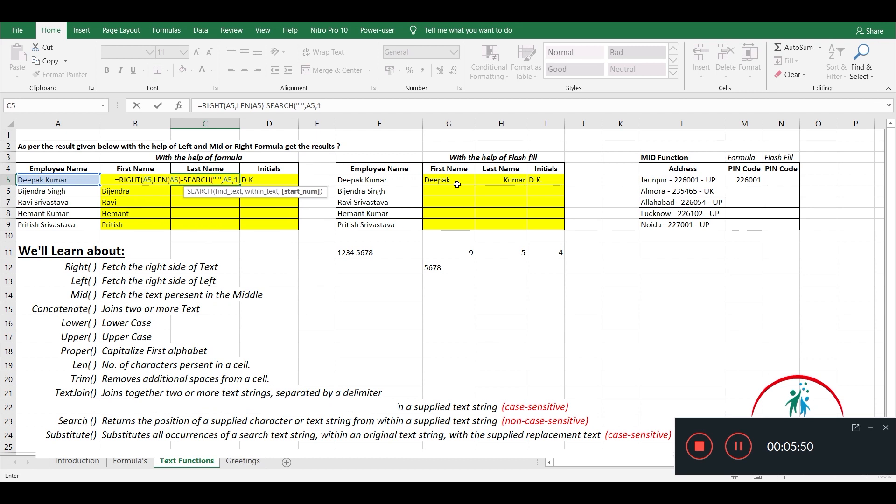
{"action": "key", "text": "ctrl+Return"}
{"action": "left_click_drag", "start_coordinate": [240, 185], "coordinate": [242, 229]}
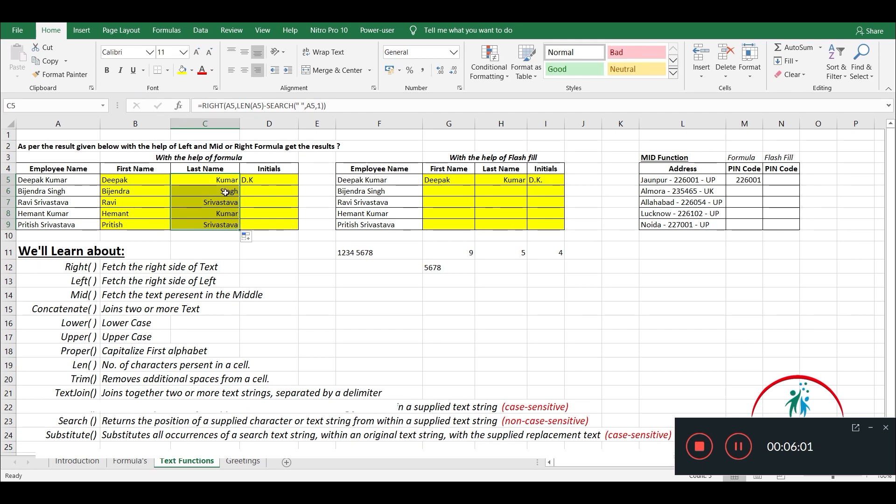
{"action": "left_click", "coordinate": [259, 182]}
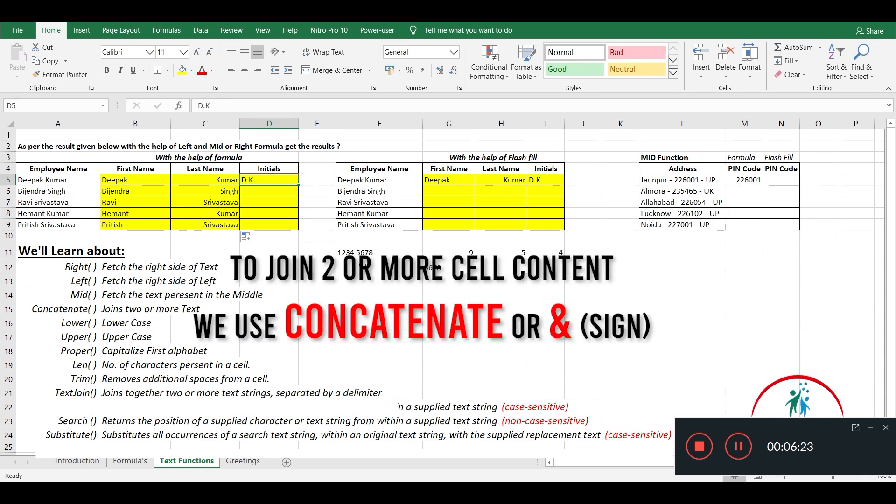
Enter =LEFT(B5,1)&"."&LEFT(C5,1) in D5 and fill to D9, giving D.K, B.S, R.S, H.K, P.S
{"action": "type", "text": "="}
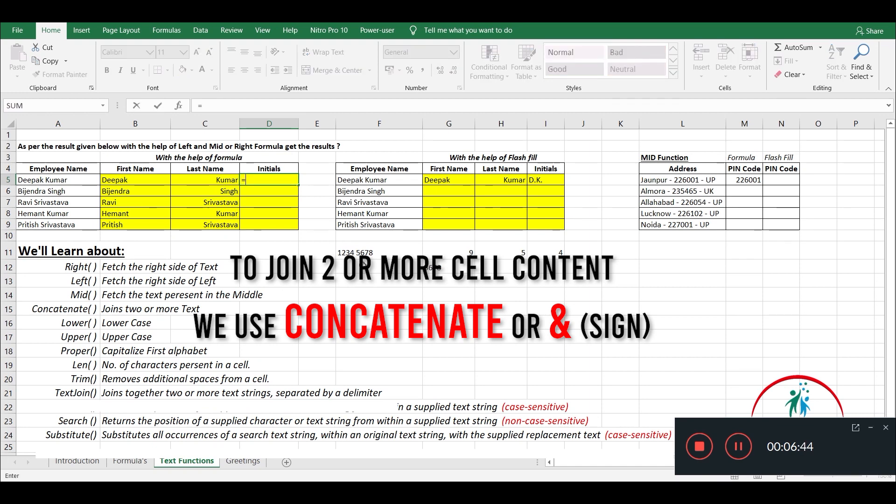
{"action": "type", "text": "leaf"}
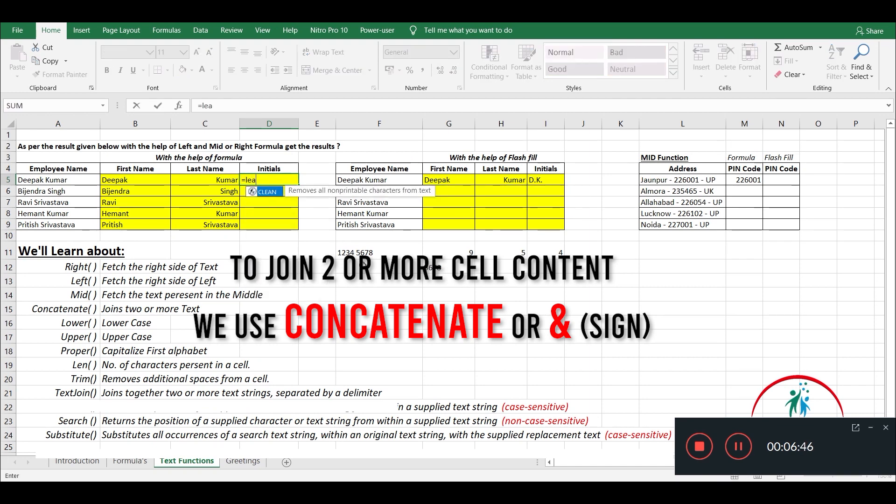
{"action": "key", "text": "BackSpace"}
{"action": "key", "text": "BackSpace"}
{"action": "type", "text": "ft"}
{"action": "key", "text": "Tab"}
{"action": "key", "text": "Left"}
{"action": "key", "text": "Left"}
{"action": "type", "text": ",1"}
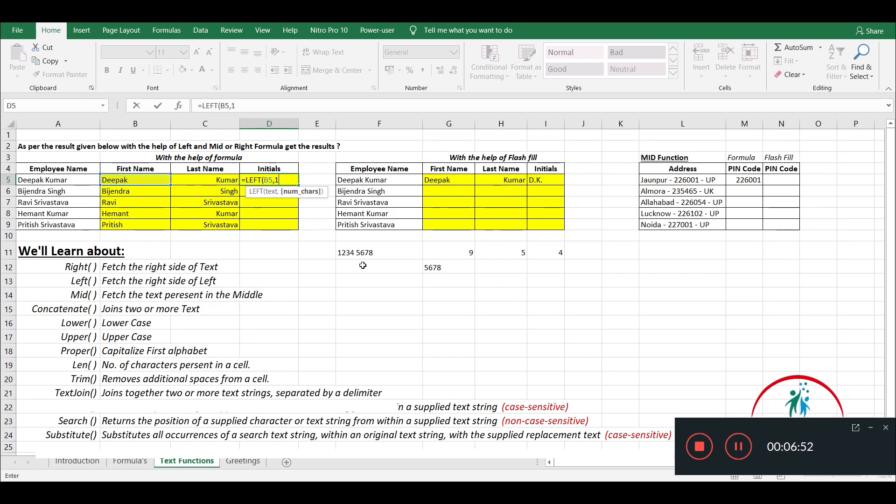
{"action": "type", "text": ")&"}
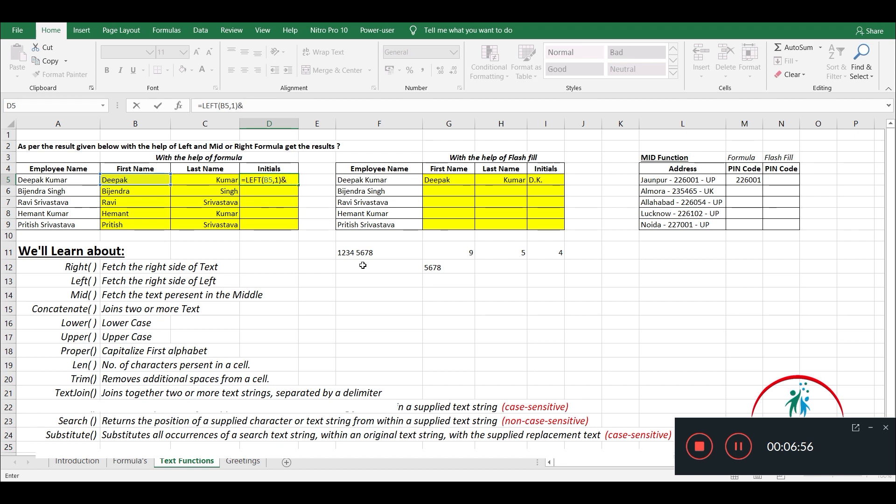
{"action": "type", "text": "\".\"&"}
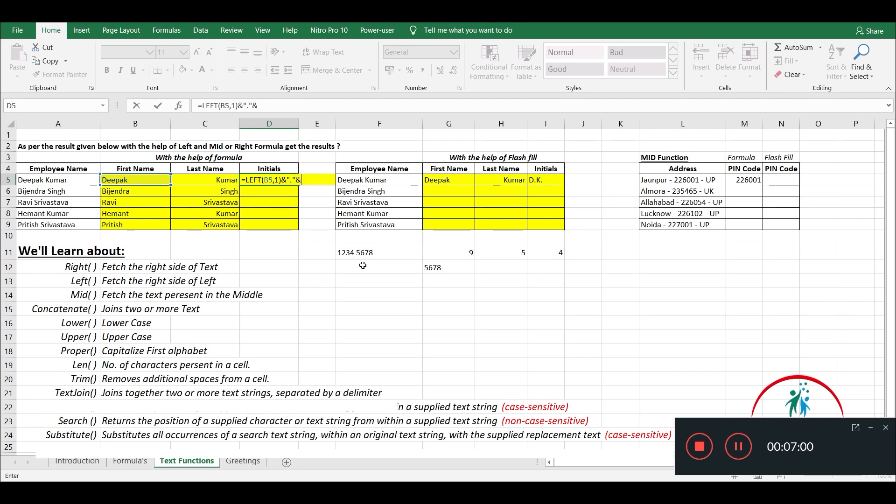
{"action": "type", "text": "LEFT(C5,1)"}
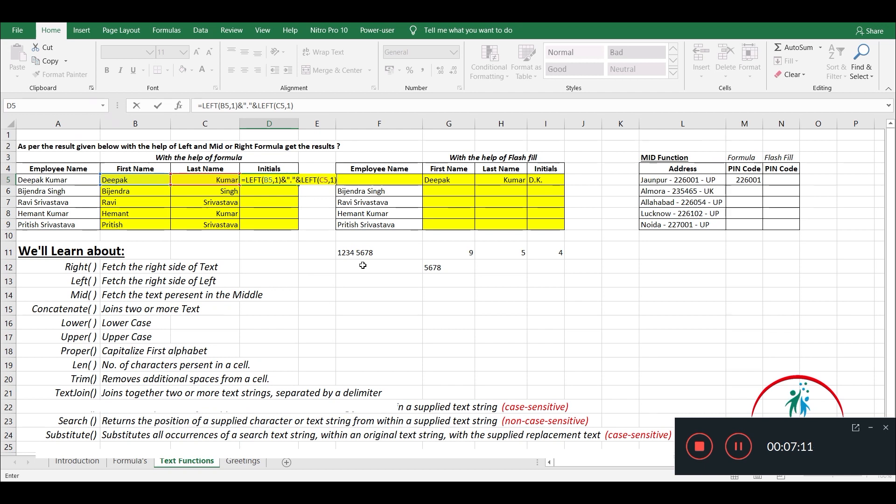
{"action": "key", "text": "Return"}
{"action": "key", "text": "Up"}
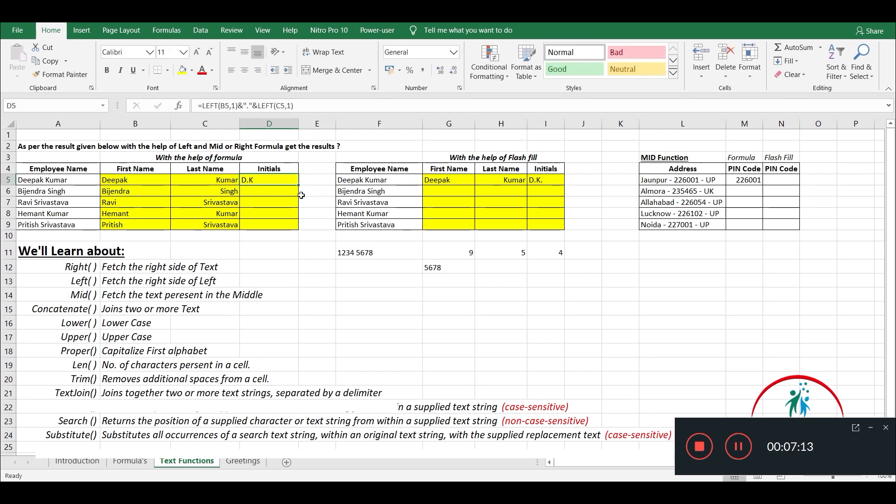
{"action": "left_click_drag", "start_coordinate": [299, 186], "coordinate": [301, 230]}
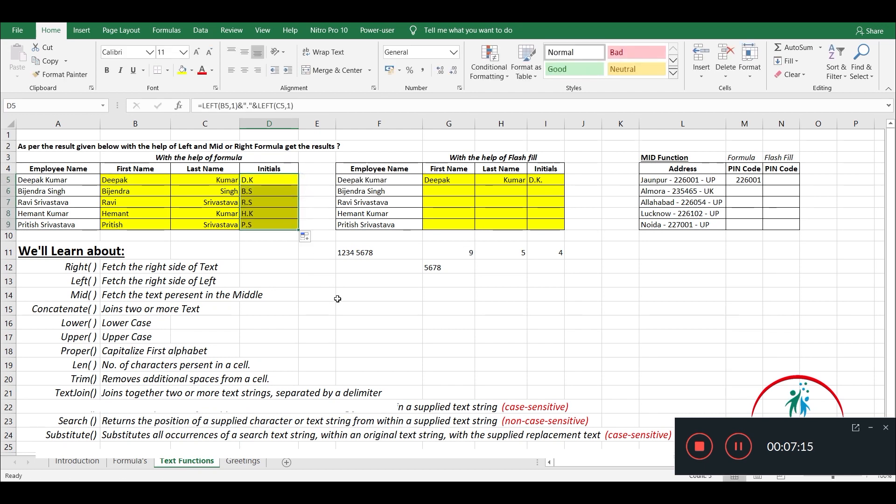
{"action": "left_click", "coordinate": [253, 244]}
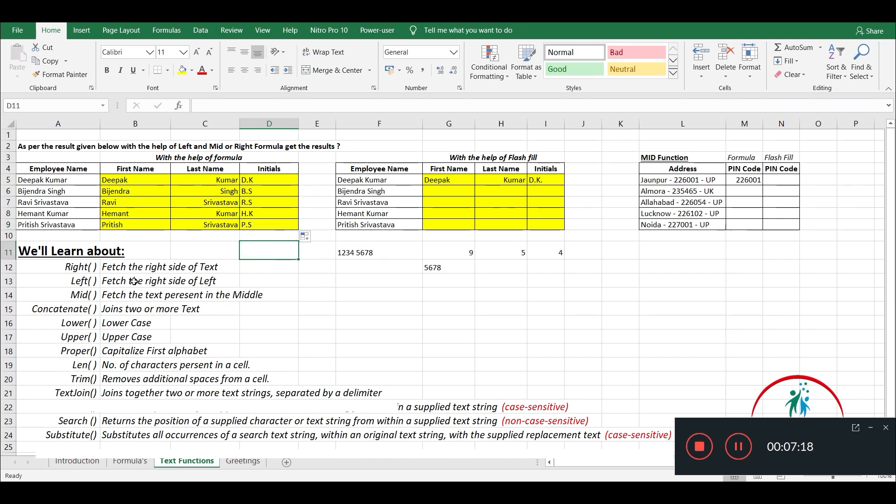
{"action": "left_click", "coordinate": [56, 271]}
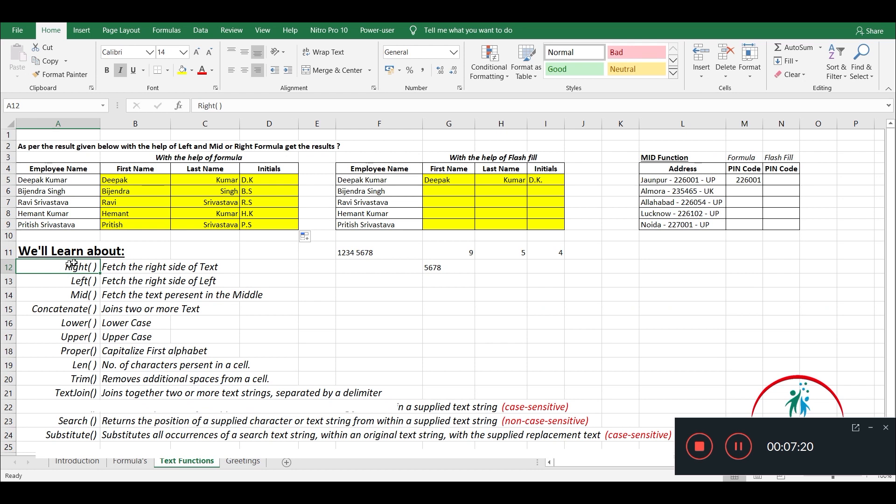
{"action": "left_click", "coordinate": [69, 280]}
{"action": "left_click", "coordinate": [71, 294]}
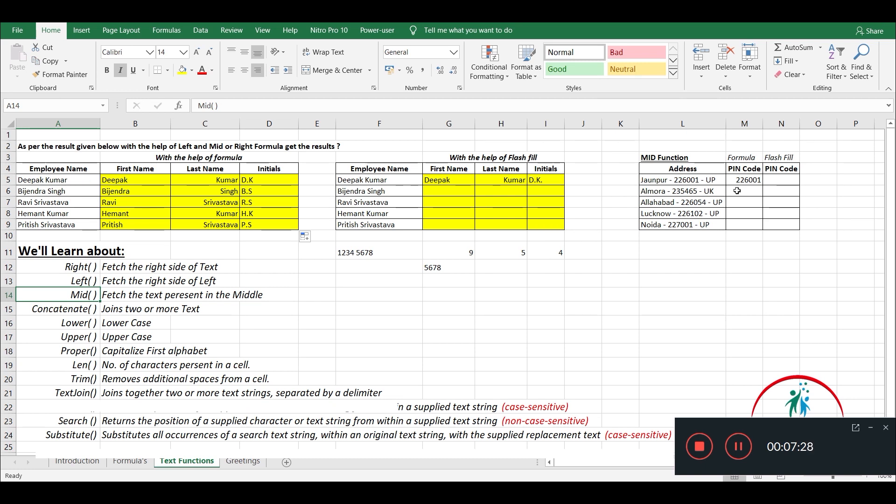
{"action": "left_click_drag", "start_coordinate": [682, 169], "coordinate": [689, 225]}
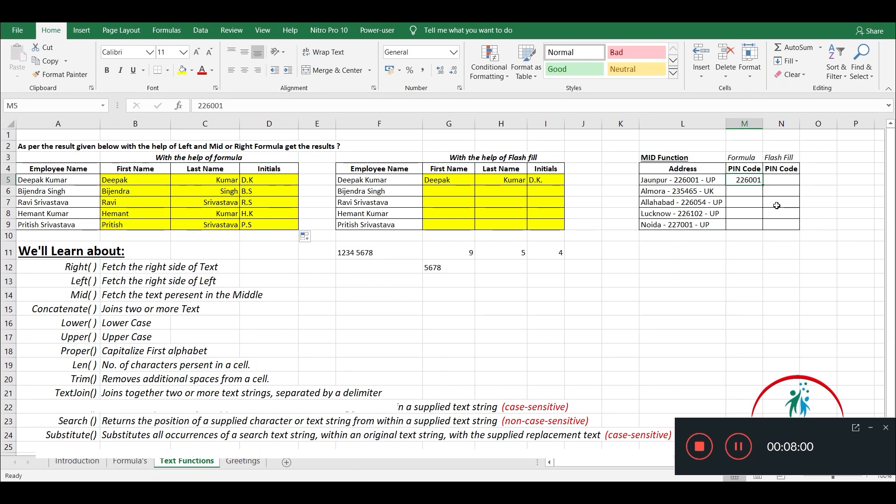
Type =MID(L5,SEARCH("- ",L5,1),6 in M5 to take six address characters from the dash
{"action": "type", "text": "="}
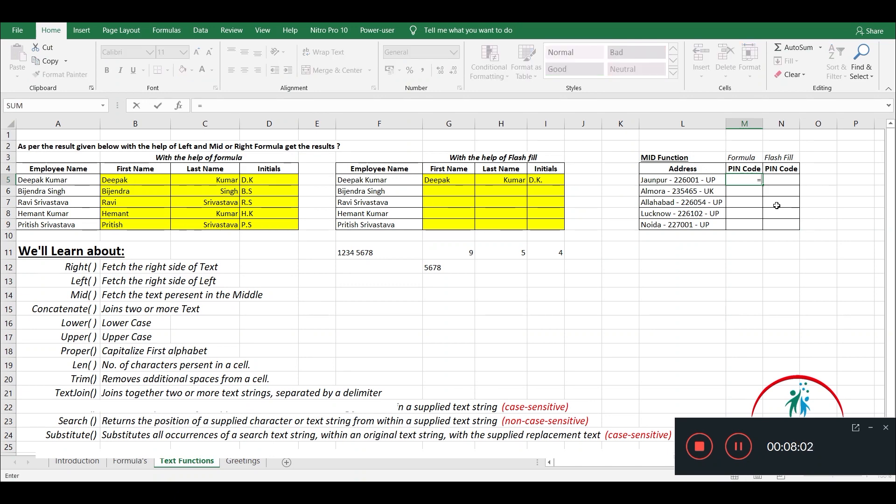
{"action": "type", "text": "MID("}
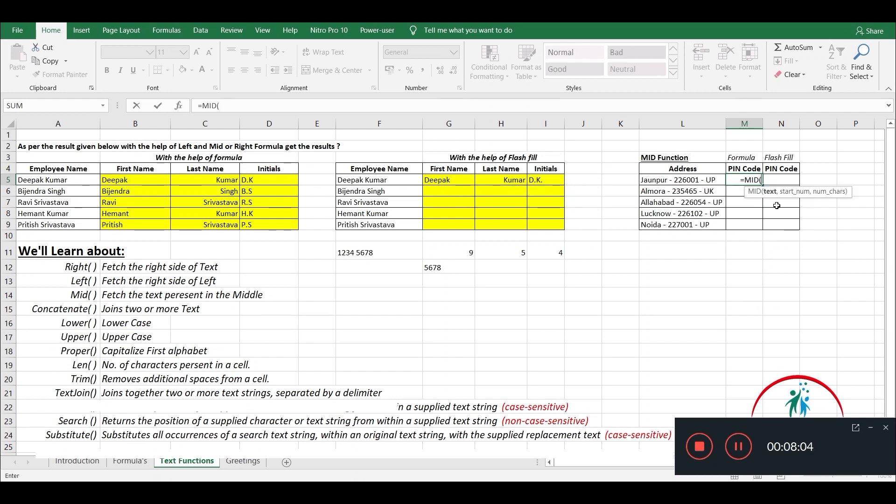
{"action": "key", "text": "Left"}
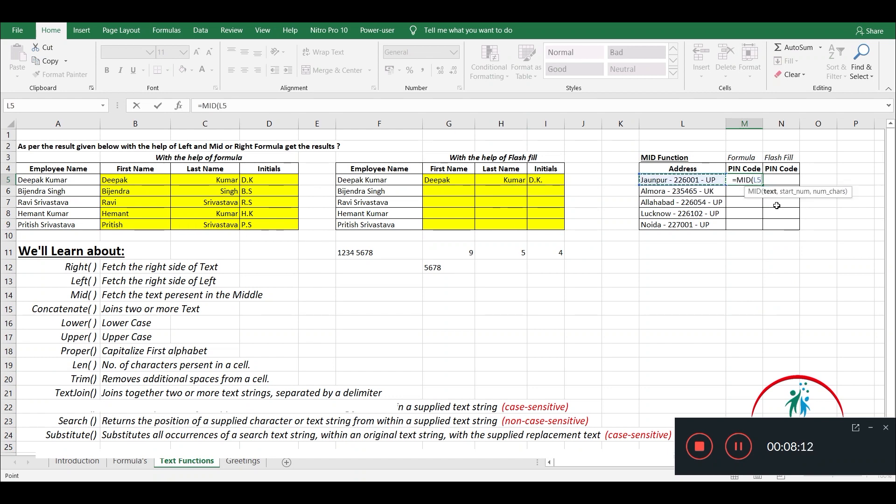
{"action": "type", "text": ","}
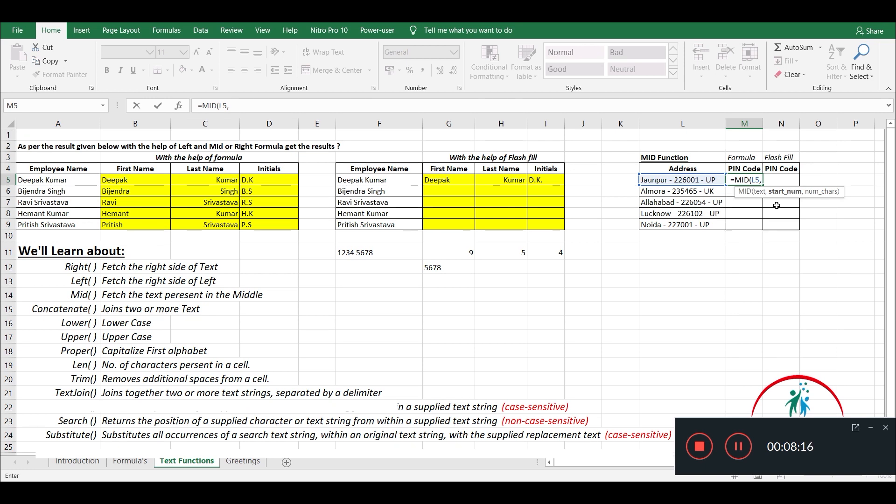
{"action": "type", "text": "sear"}
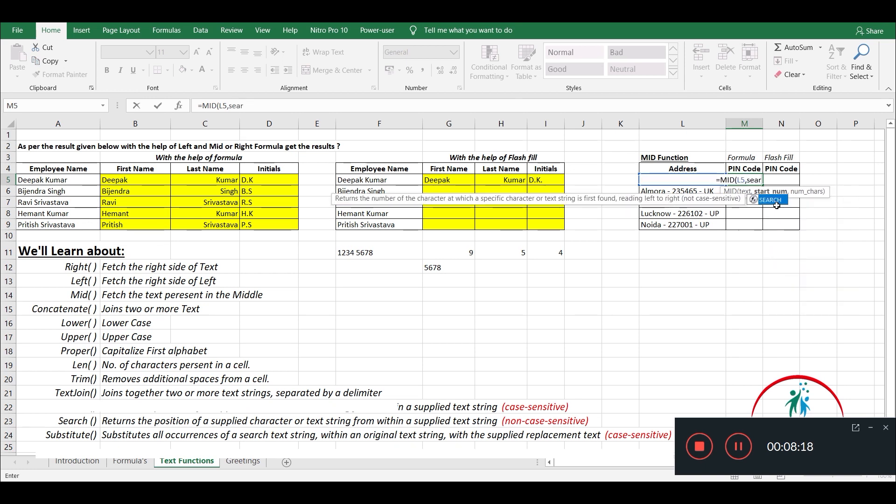
{"action": "key", "text": "Tab"}
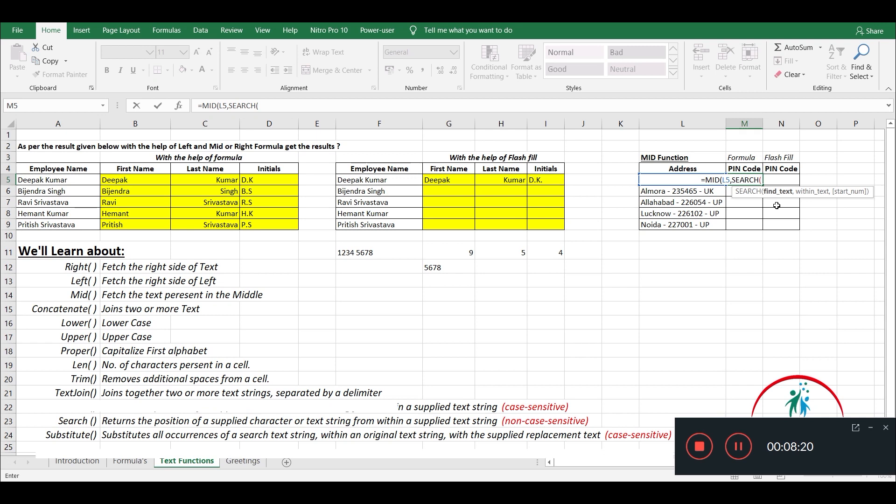
{"action": "type", "text": "\"-"}
{"action": "type", "text": "\""}
{"action": "type", "text": ","}
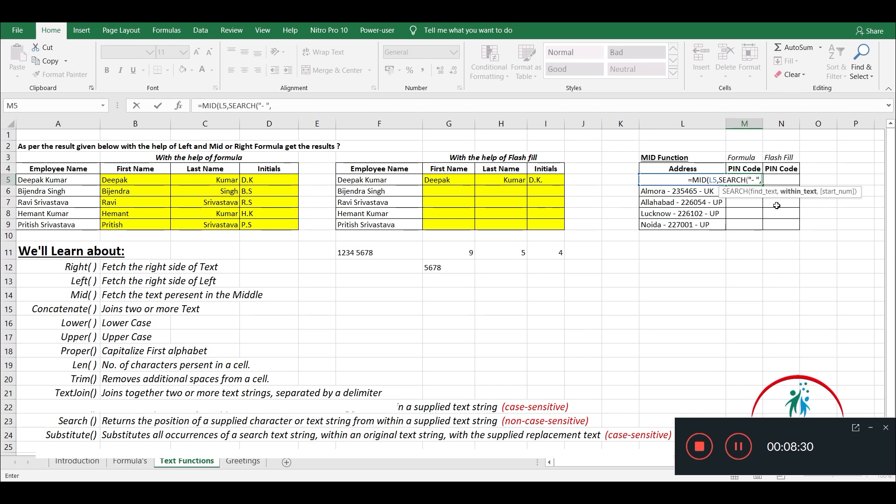
{"action": "key", "text": "Left"}
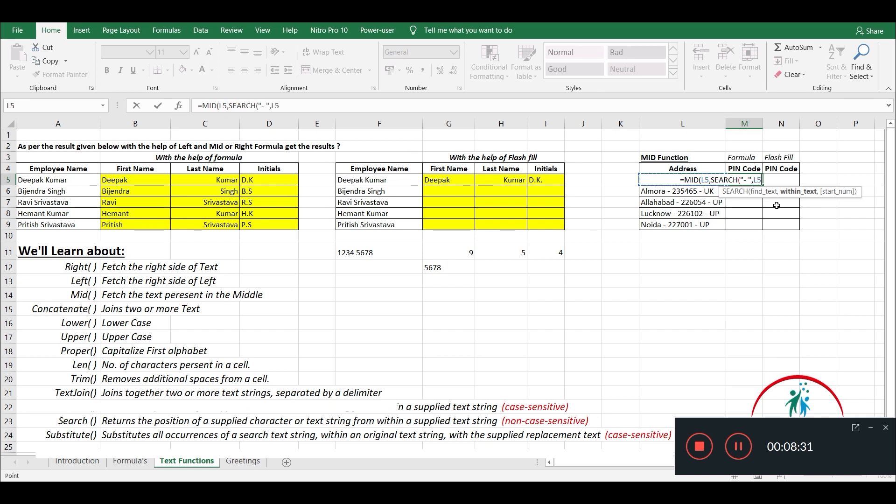
{"action": "type", "text": ",1"}
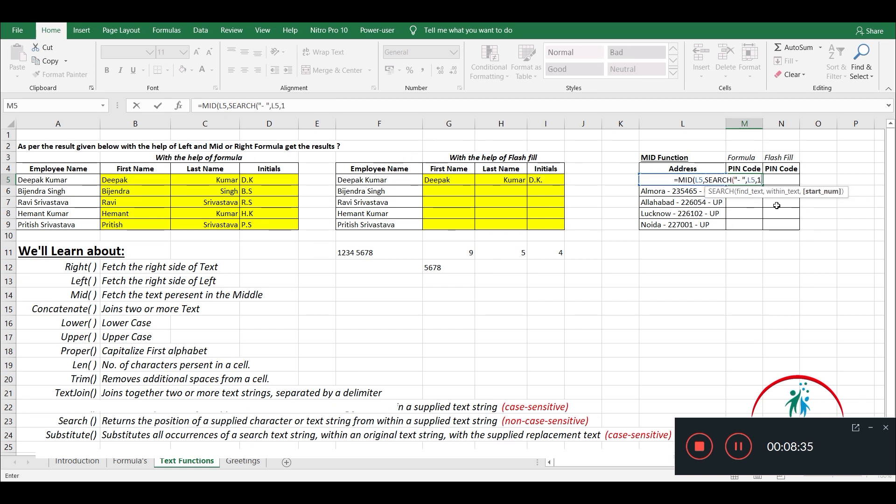
{"action": "type", "text": ")"}
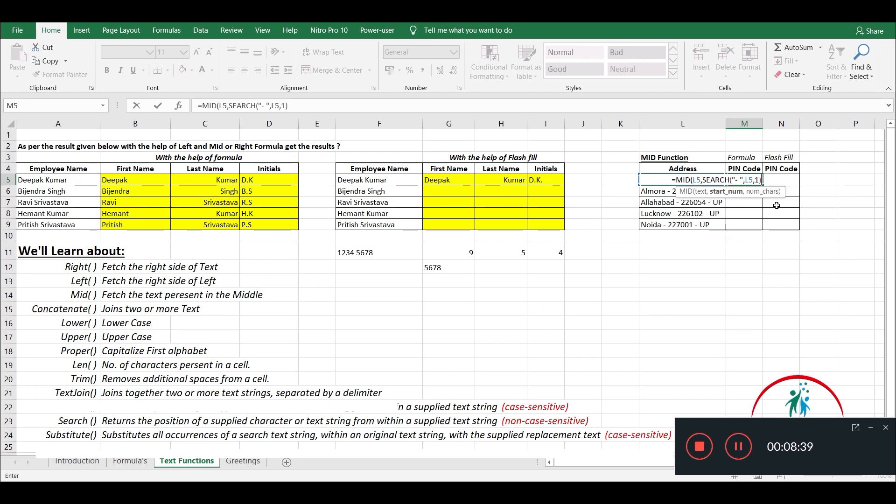
{"action": "type", "text": ","}
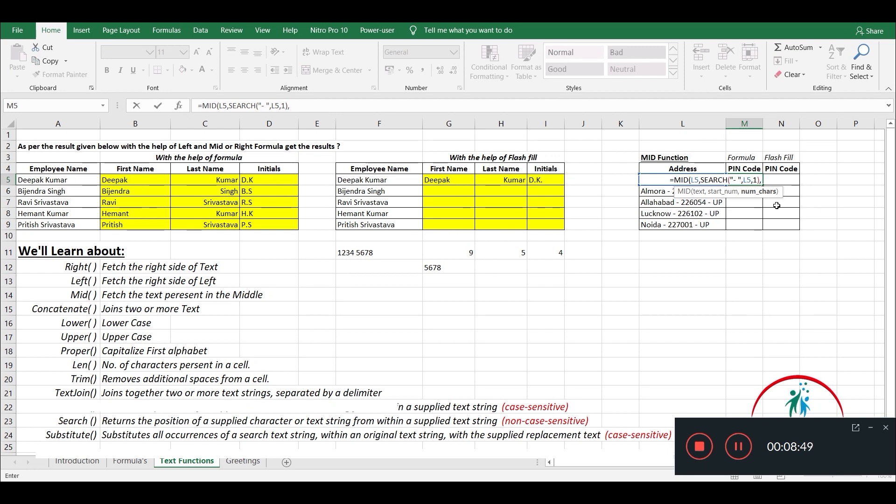
{"action": "type", "text": "6"}
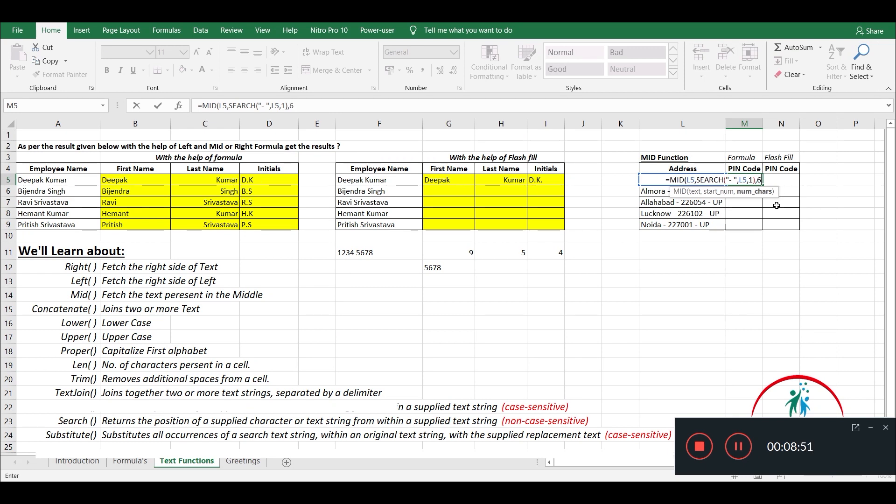
{"action": "type", "text": ")"}
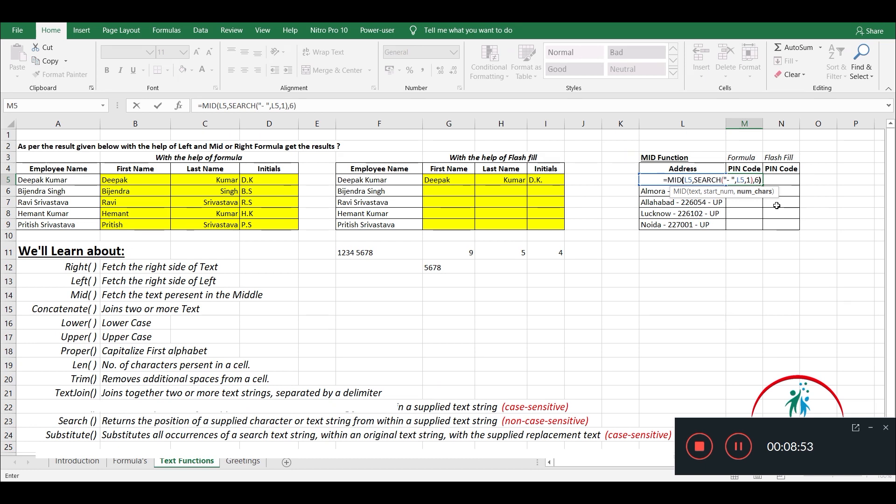
Add +2 after SEARCH in M5's formula and fill to M9, giving 226001, 235465, 226054, 226102, 227001
{"action": "key", "text": "ctrl+Return"}
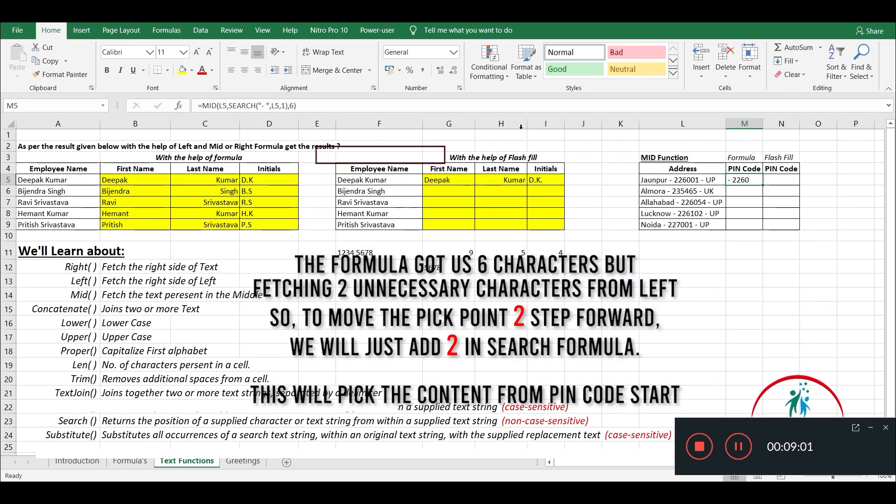
{"action": "left_click", "coordinate": [289, 106]}
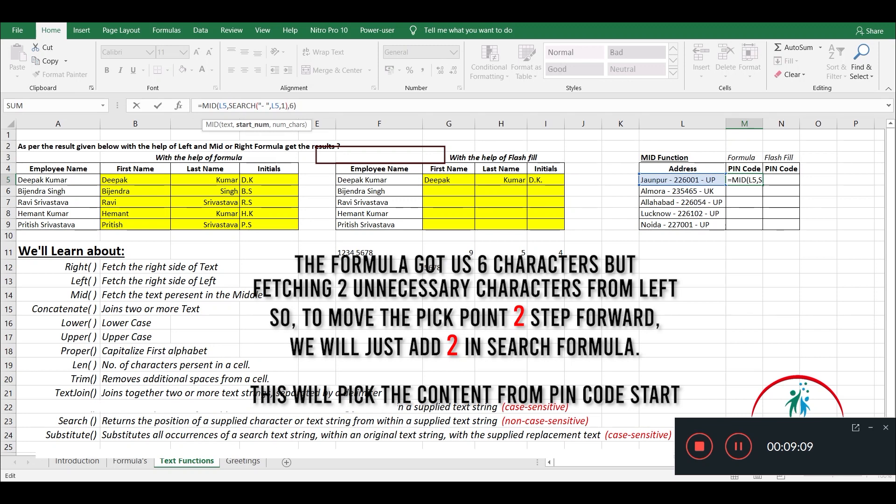
{"action": "type", "text": "+2"}
{"action": "key", "text": "ctrl+Return"}
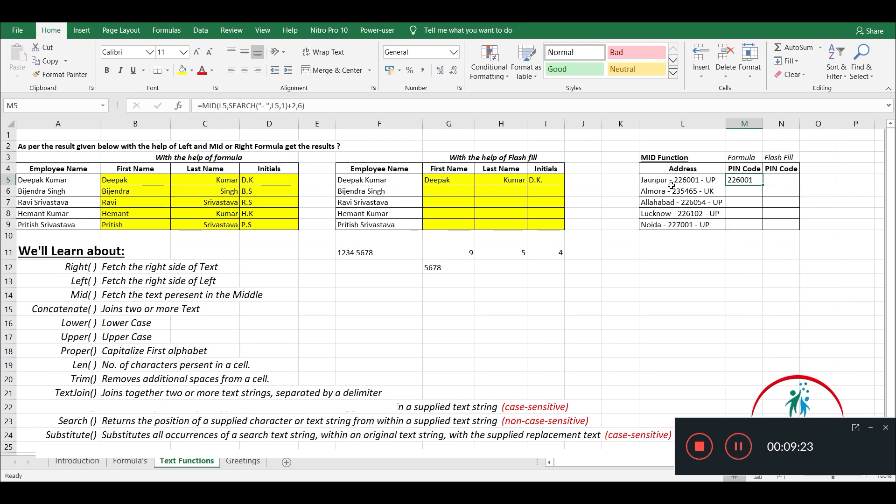
{"action": "left_click_drag", "start_coordinate": [763, 187], "coordinate": [764, 229]}
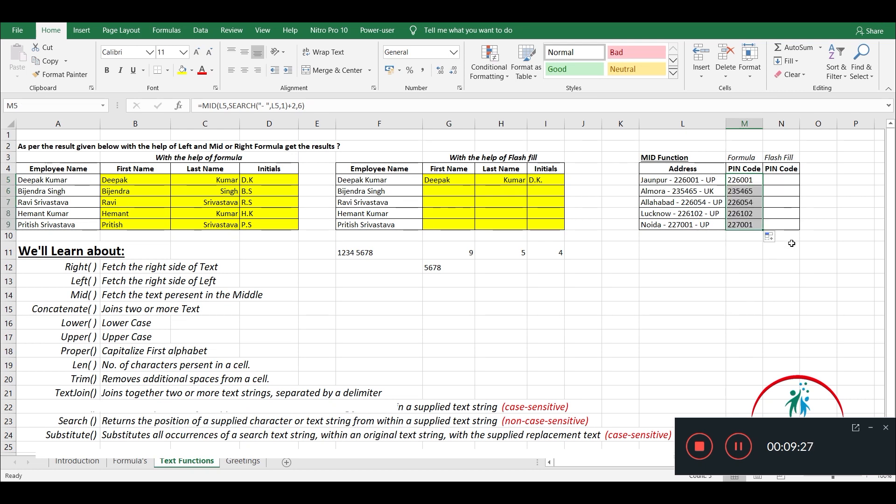
{"action": "left_click", "coordinate": [793, 246]}
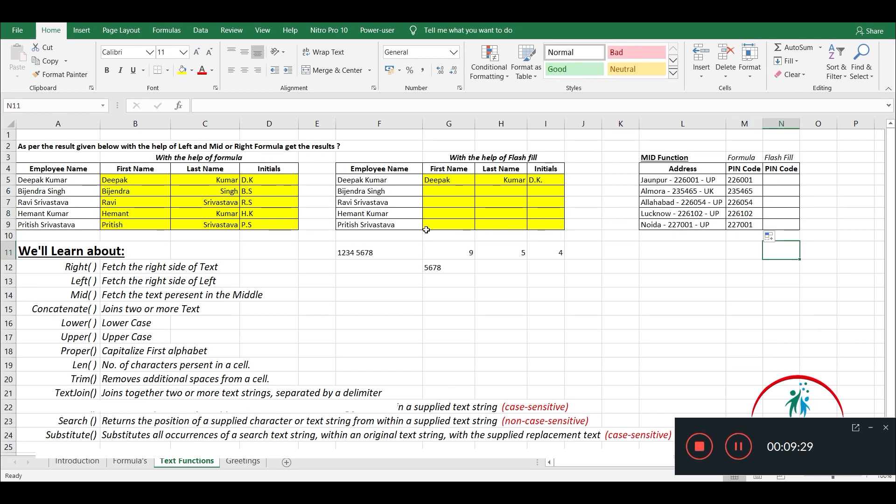
{"action": "left_click_drag", "start_coordinate": [429, 181], "coordinate": [550, 176]}
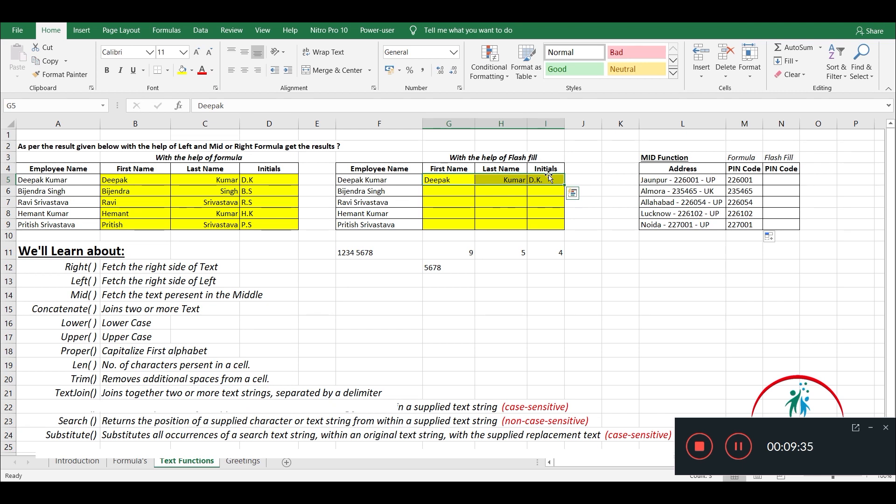
{"action": "key", "text": "Delete"}
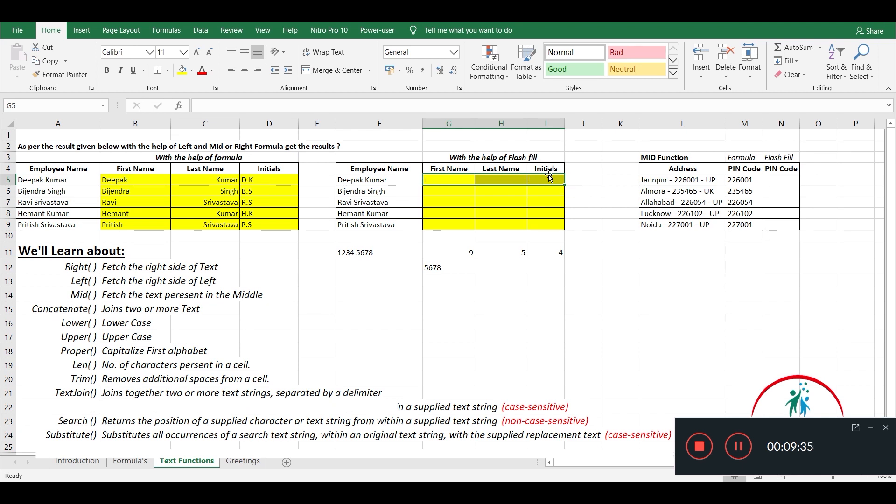
{"action": "left_click", "coordinate": [442, 181]}
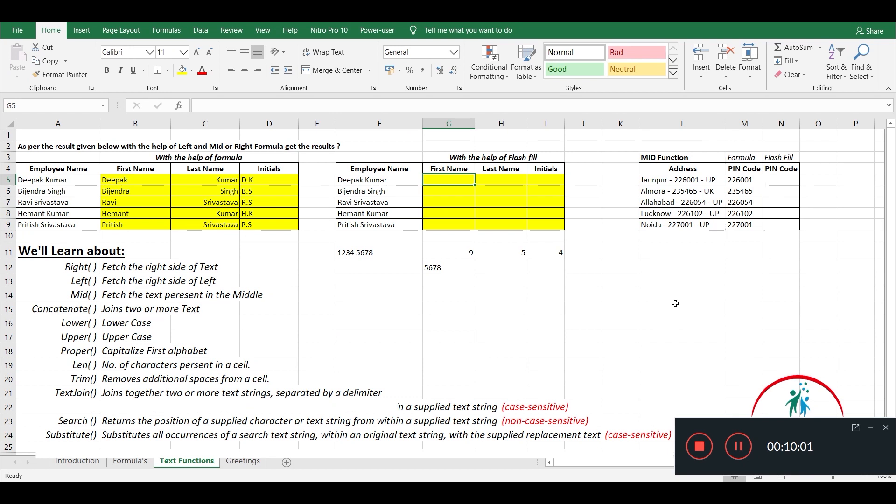
{"action": "key", "text": "Tab"}
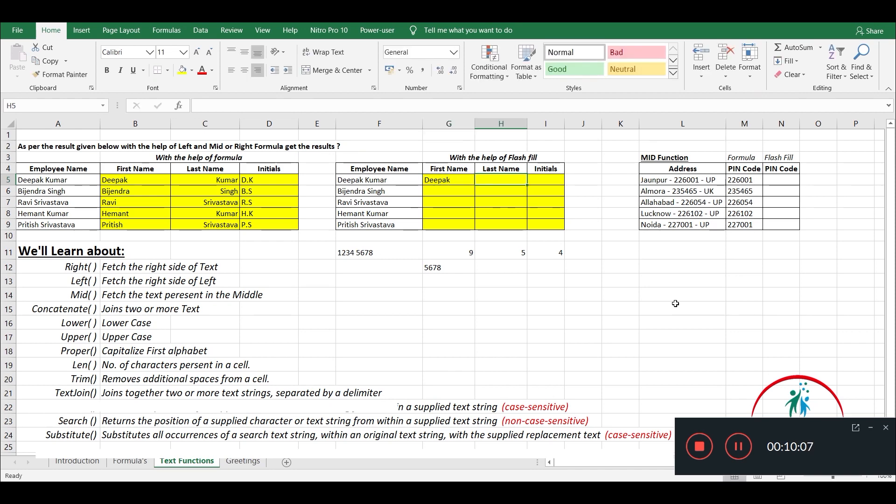
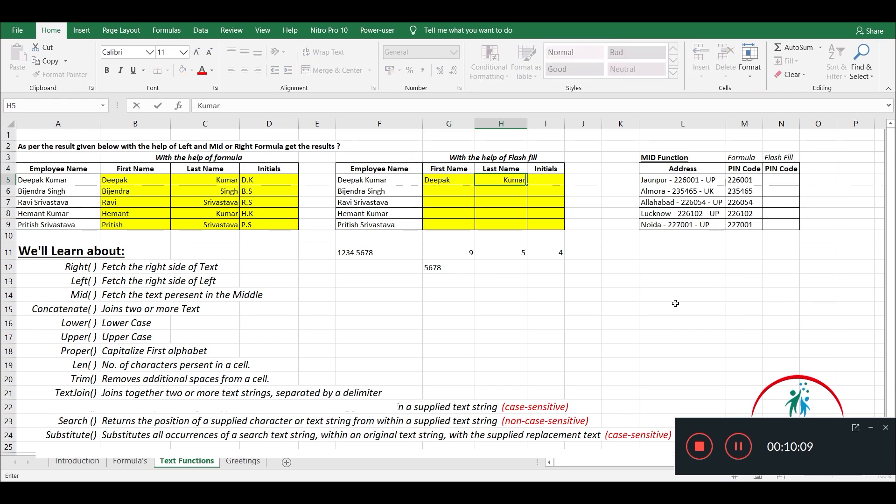
{"action": "key", "text": "Tab"}
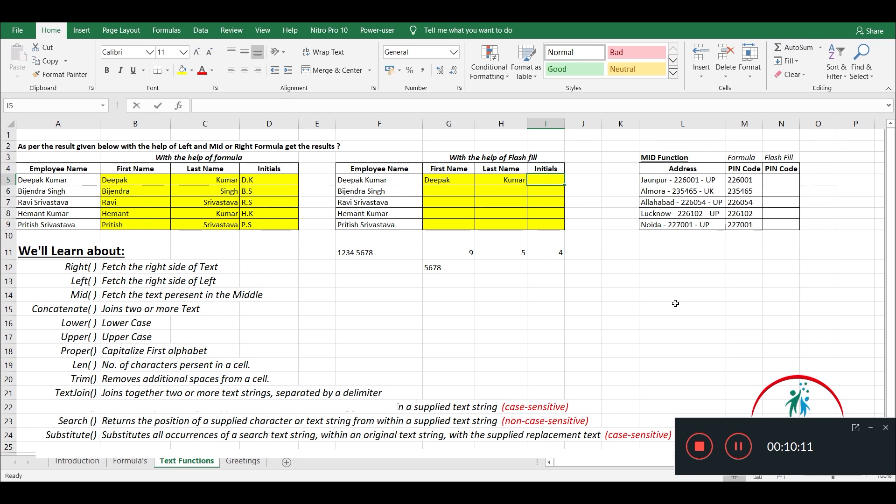
{"action": "type", "text": "D.K"}
{"action": "key", "text": "Return"}
{"action": "key", "text": "Left"}
{"action": "key", "text": "Up"}
{"action": "key", "text": "Right"}
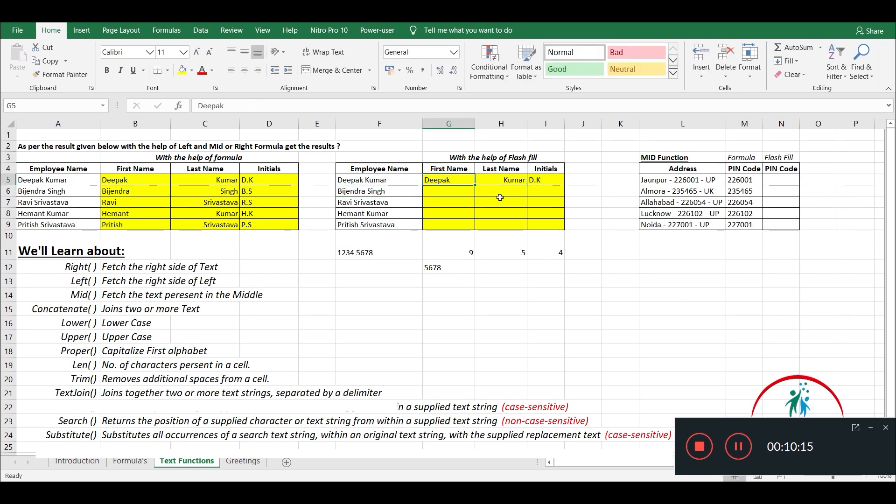
Flash Fill the first names, last names and initials down through rows 6–9 of the table
{"action": "left_click", "coordinate": [796, 61]}
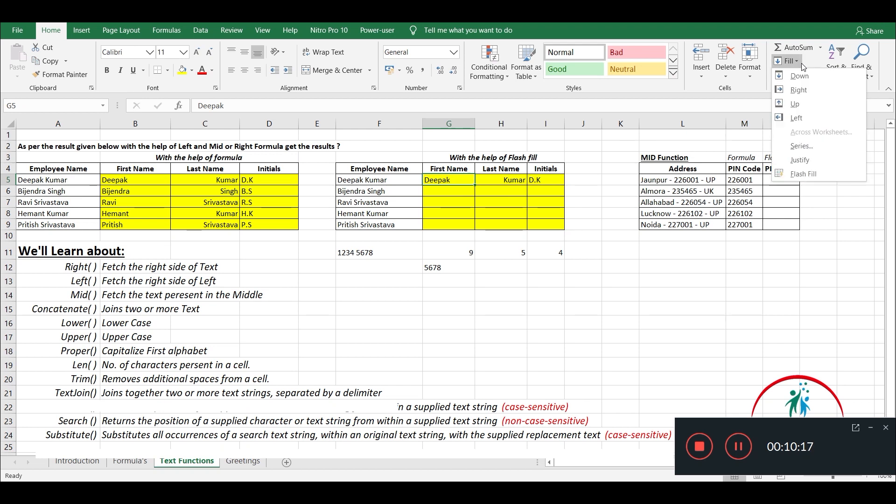
{"action": "left_click", "coordinate": [814, 173]}
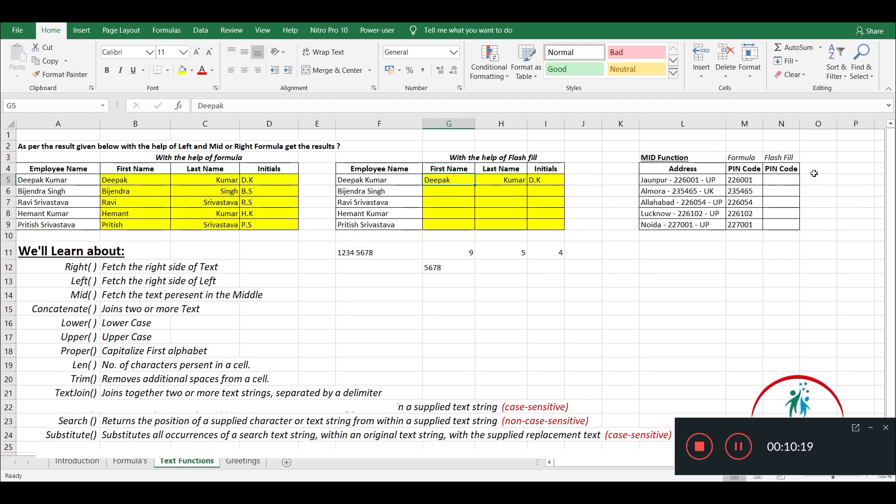
{"action": "left_click", "coordinate": [447, 224]}
{"action": "left_click", "coordinate": [502, 182]}
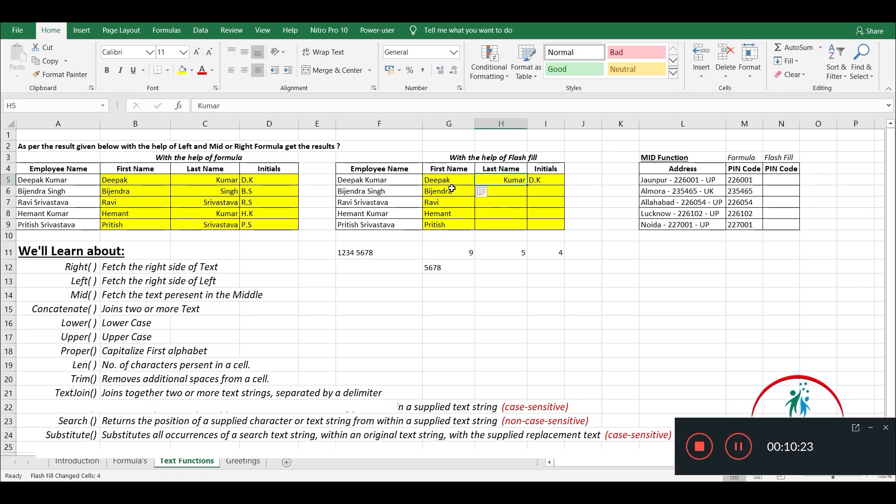
{"action": "left_click", "coordinate": [788, 61]}
{"action": "left_click", "coordinate": [802, 174]}
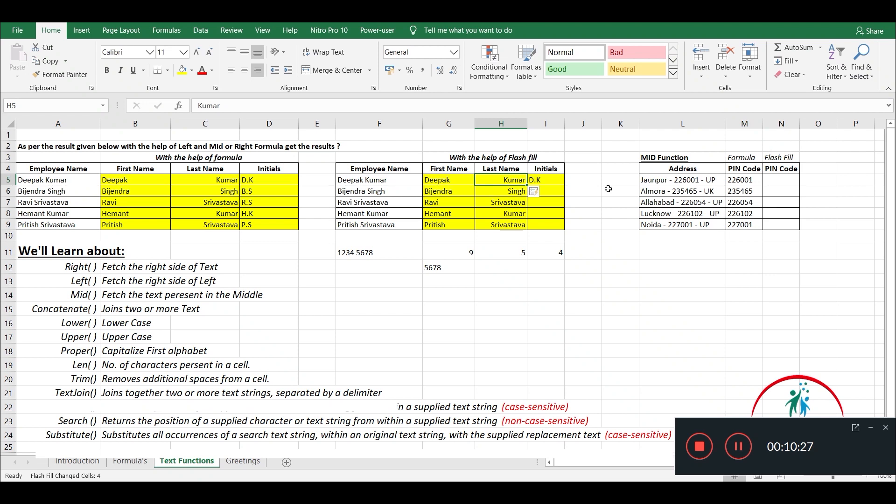
{"action": "left_click", "coordinate": [554, 181]}
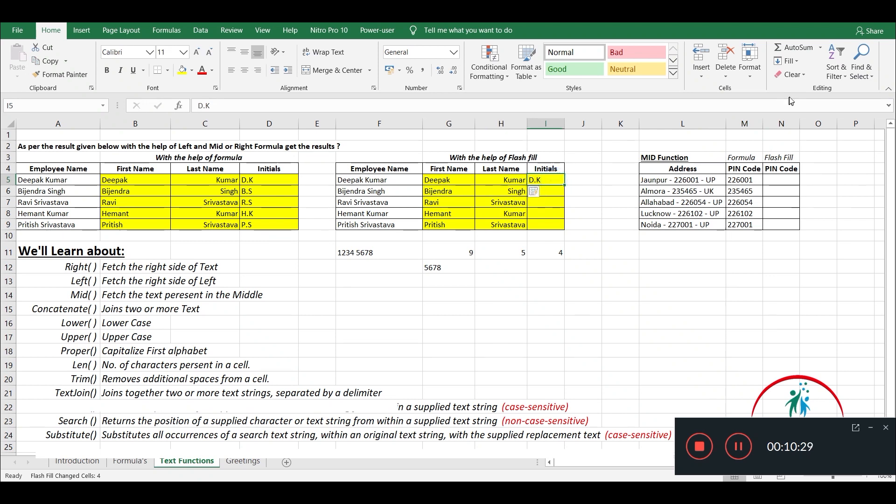
{"action": "left_click", "coordinate": [793, 61]}
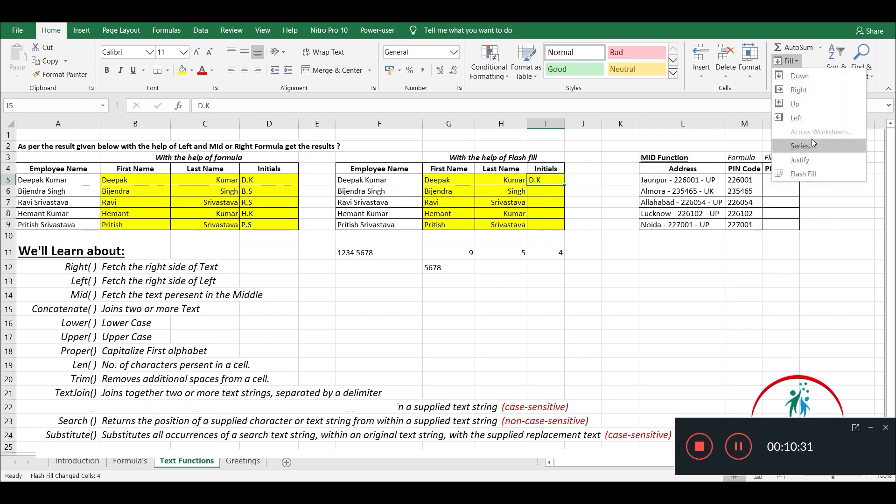
{"action": "left_click", "coordinate": [811, 174]}
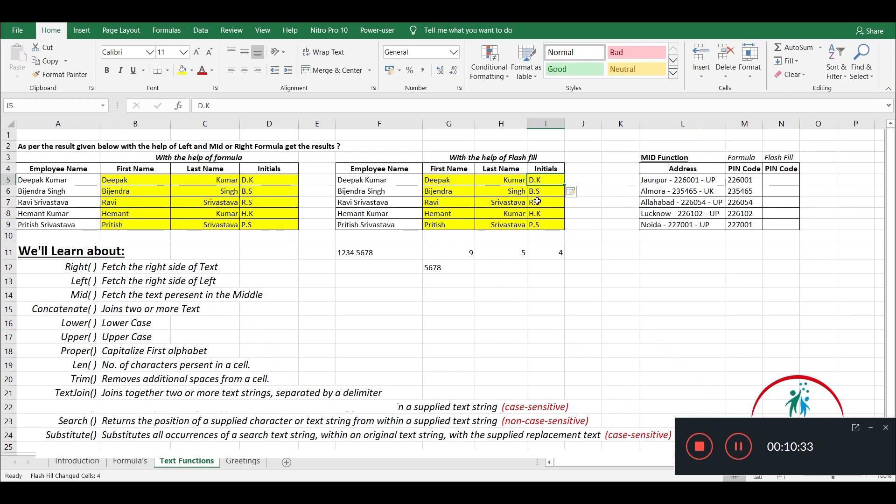
{"action": "left_click", "coordinate": [770, 181]}
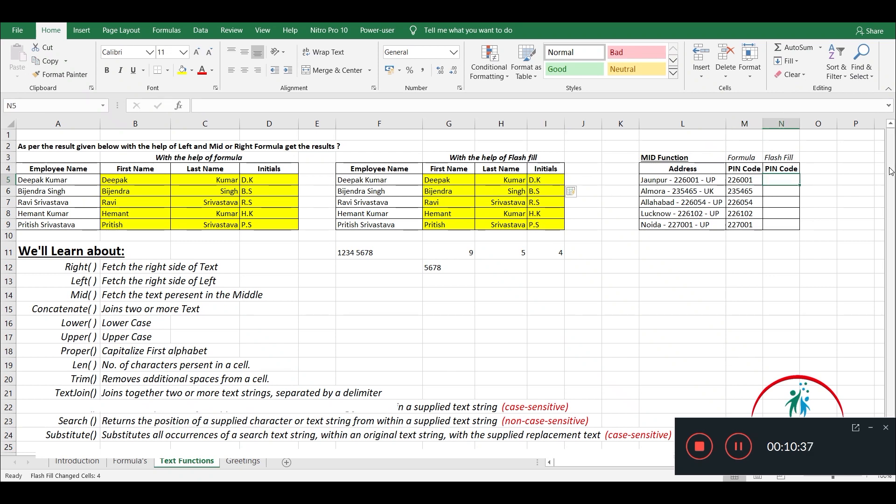
Enter PIN code 226001 in N5 and Flash Fill the remaining PIN codes down to N9
{"action": "type", "text": "226001"}
{"action": "key", "text": "Return"}
{"action": "key", "text": "Up"}
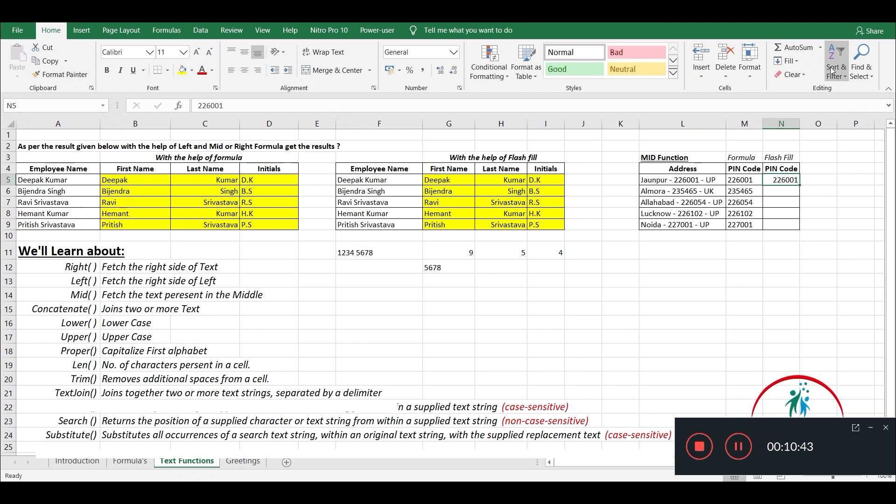
{"action": "left_click", "coordinate": [789, 61]}
{"action": "left_click", "coordinate": [803, 175]}
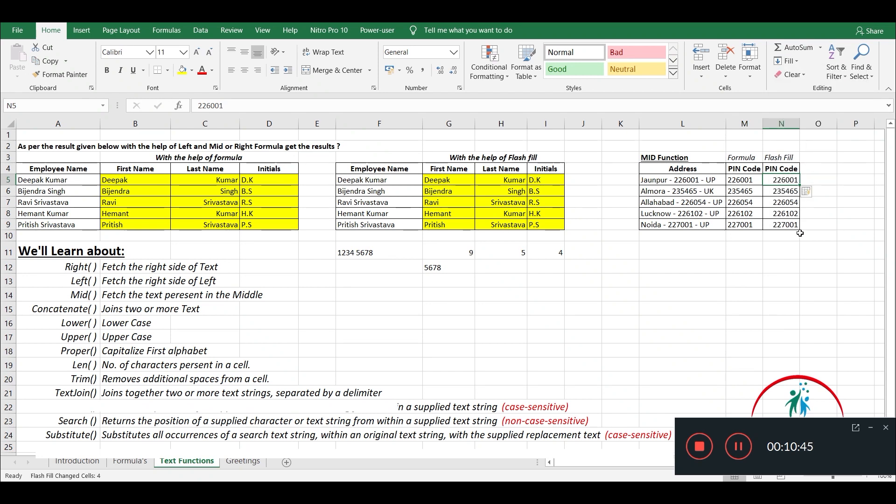
Delete the old sample values in F11:I12 below the Flash fill table
{"action": "left_click", "coordinate": [713, 252]}
{"action": "left_click_drag", "start_coordinate": [355, 252], "coordinate": [558, 275]}
{"action": "key", "text": "Delete"}
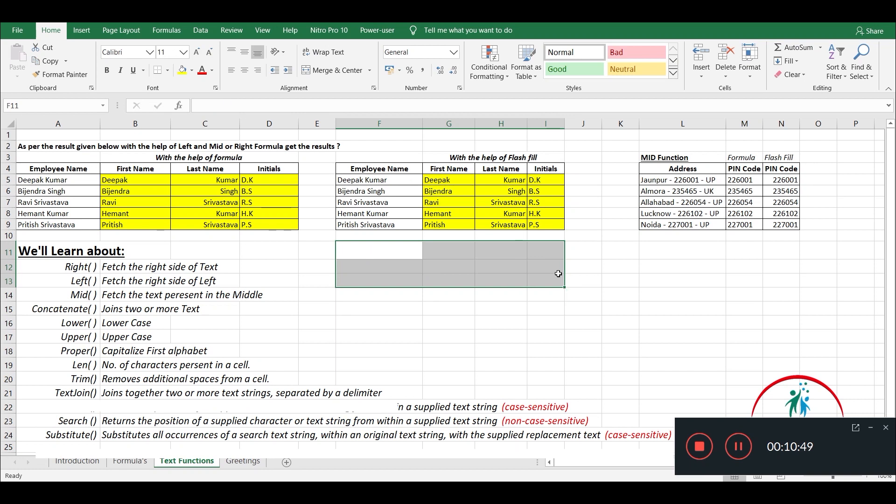
Put an & in D15 beside the Concatenate( ) description
{"action": "key", "text": "Left"}
{"action": "key", "text": "Left"}
{"action": "key", "text": "Left"}
{"action": "key", "text": "Left"}
{"action": "key", "text": "Down"}
{"action": "key", "text": "Down"}
{"action": "key", "text": "Left"}
{"action": "key", "text": "Down"}
{"action": "key", "text": "Down"}
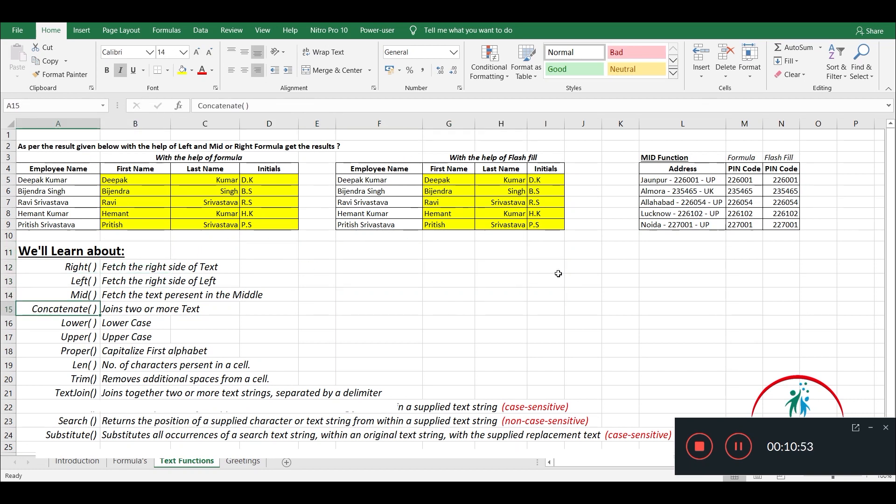
{"action": "key", "text": "Right"}
{"action": "key", "text": "Right"}
{"action": "key", "text": "Right"}
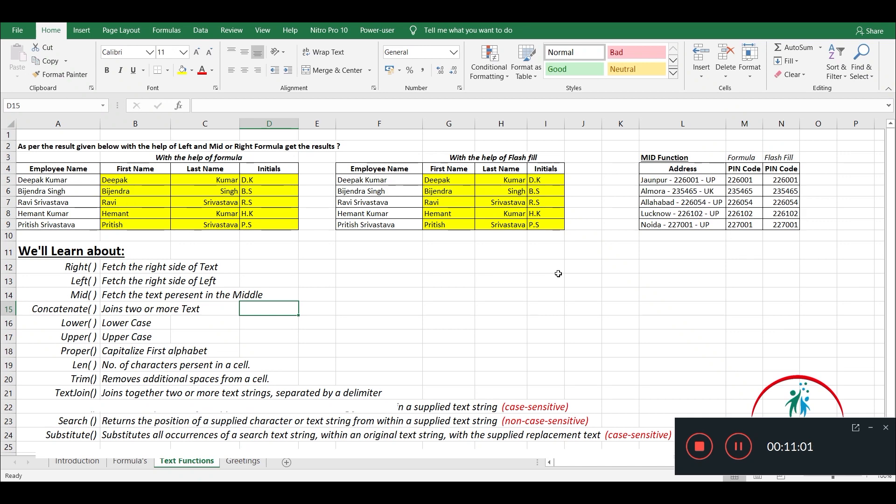
{"action": "type", "text": "&"}
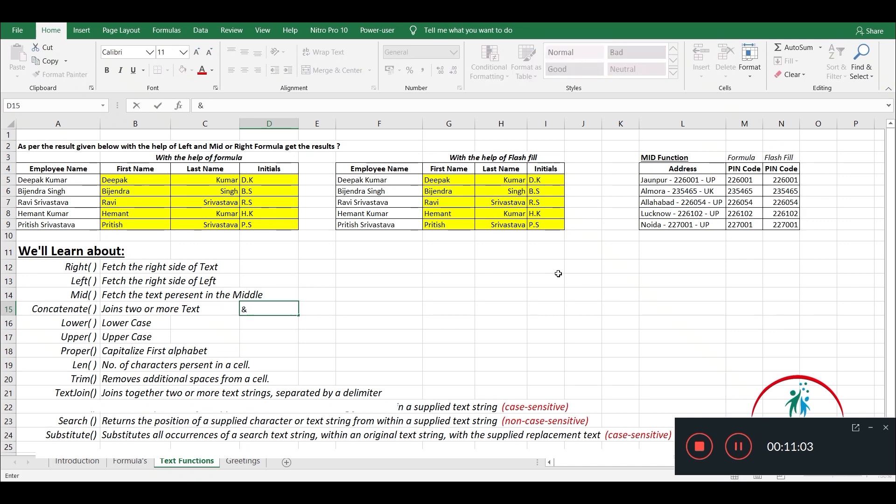
{"action": "key", "text": "Return"}
{"action": "key", "text": "Left"}
{"action": "key", "text": "Left"}
{"action": "key", "text": "Left"}
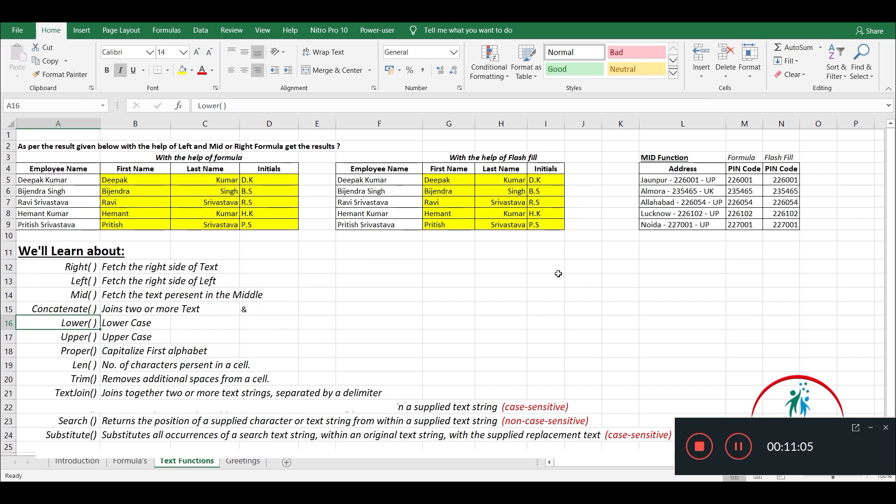
{"action": "key", "text": "Down"}
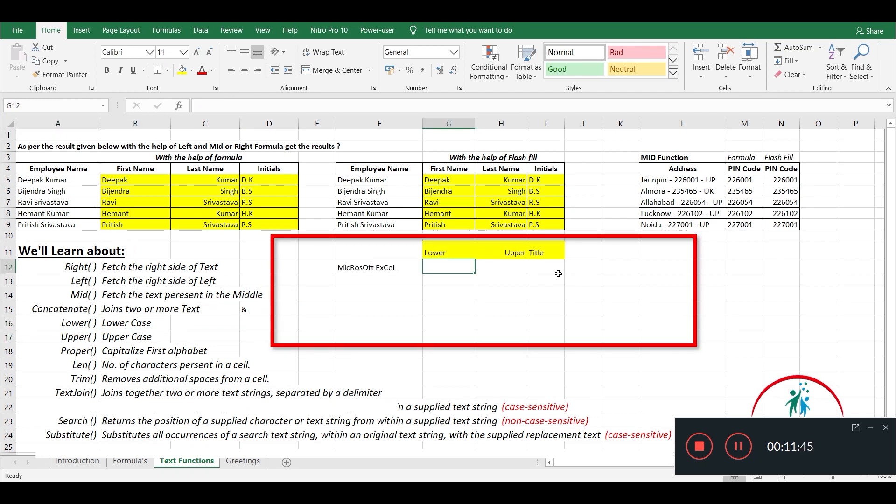
Enter =LOWER(F12) under the Lower heading to lowercase MicRosOft ExCeL
{"action": "key", "text": "Left"}
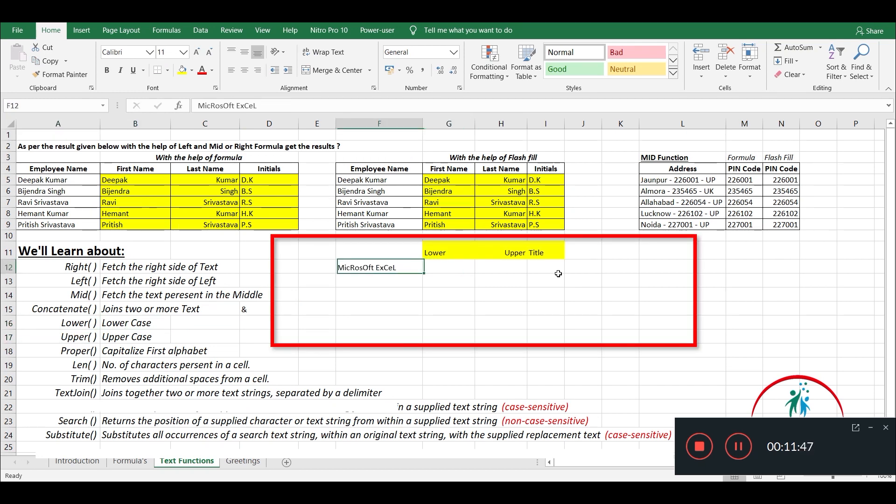
{"action": "key", "text": "Right"}
{"action": "type", "text": "=lower"}
{"action": "key", "text": "Tab"}
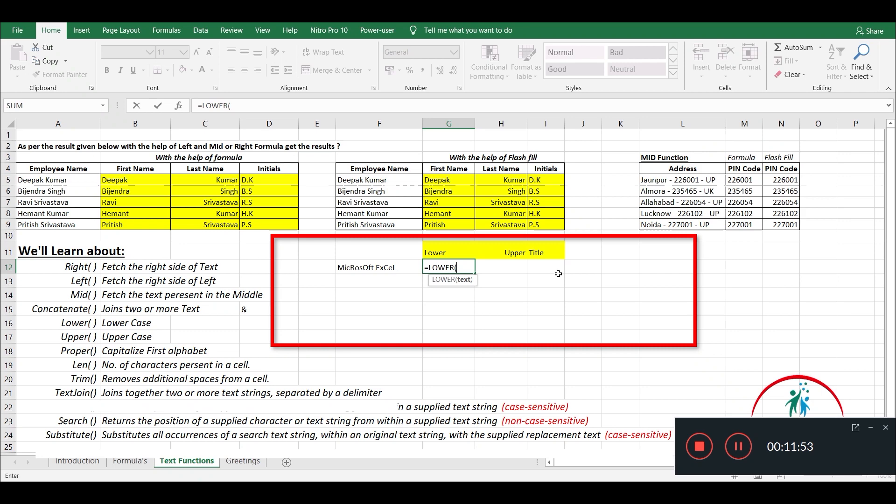
{"action": "key", "text": "Left"}
{"action": "key", "text": "ctrl+Return"}
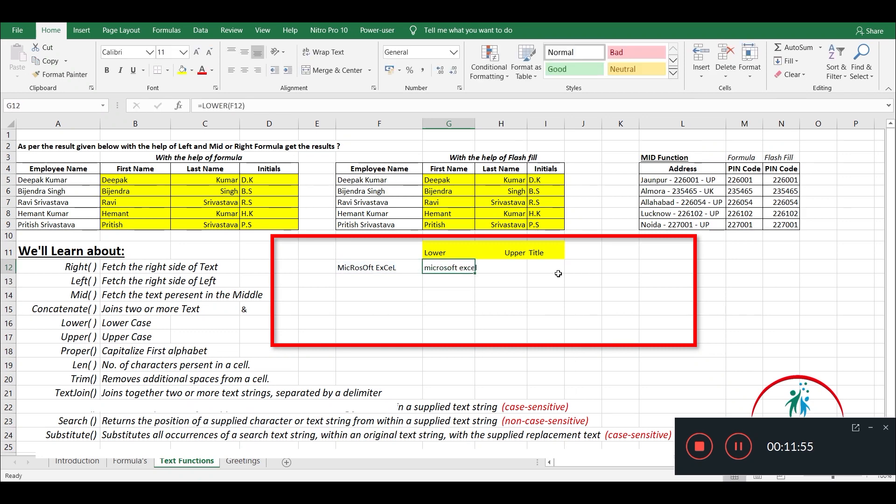
Enter =UPPER(F12) under Upper and autofit column H to fit MICROSOFT EXCEL
{"action": "key", "text": "Right"}
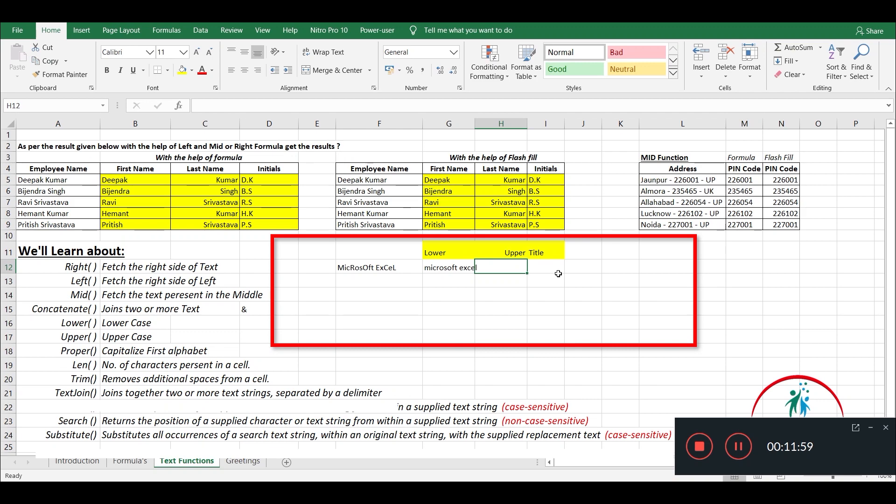
{"action": "type", "text": "=uppe"}
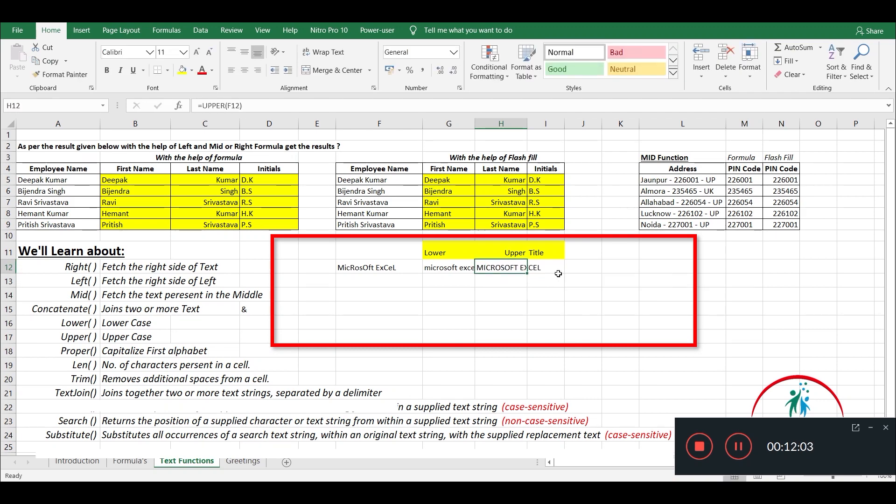
{"action": "key", "text": "Right"}
{"action": "key", "text": "Left"}
{"action": "key", "text": "alt+o"}
{"action": "key", "text": "c"}
{"action": "key", "text": "a"}
Enter =PROPER(F12) under the Title heading to show Microsoft Excel
{"action": "key", "text": "Right"}
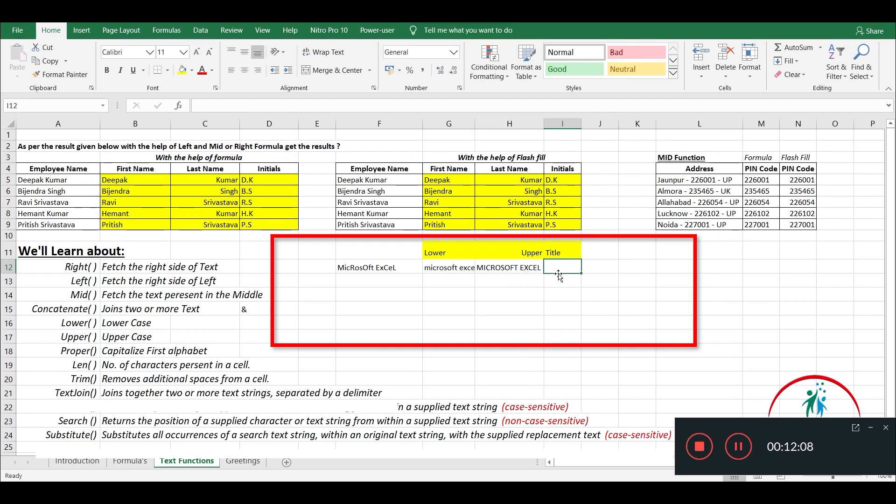
{"action": "type", "text": "="}
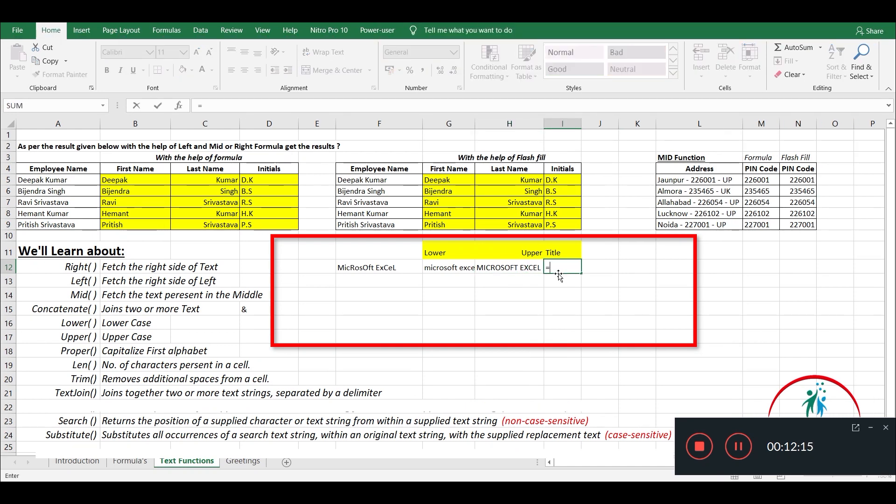
{"action": "type", "text": "proper("}
{"action": "key", "text": "Left"}
{"action": "key", "text": "Left"}
{"action": "key", "text": "Left"}
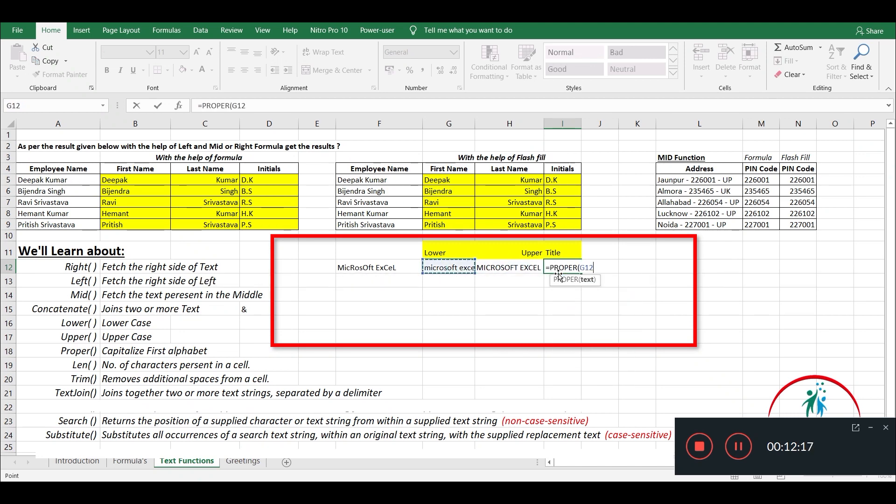
{"action": "key", "text": "Return"}
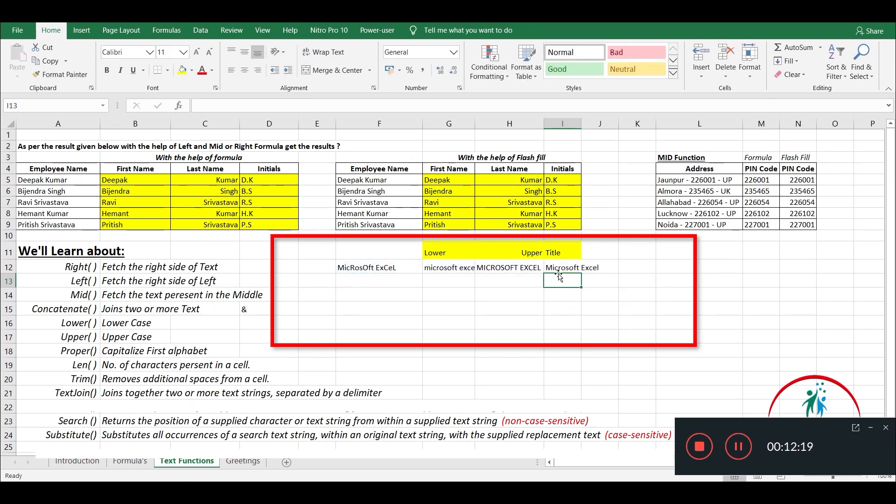
{"action": "key", "text": "Left"}
{"action": "key", "text": "Left"}
{"action": "key", "text": "Left"}
{"action": "key", "text": "Left"}
{"action": "key", "text": "Left"}
{"action": "key", "text": "Left"}
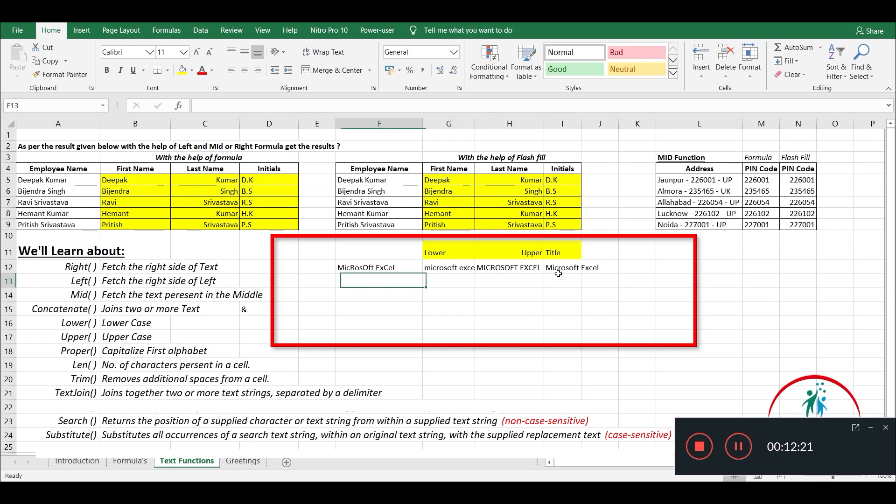
{"action": "key", "text": "Down"}
{"action": "key", "text": "Down"}
{"action": "key", "text": "Down"}
{"action": "key", "text": "Down"}
{"action": "key", "text": "Down"}
{"action": "key", "text": "Down"}
{"action": "key", "text": "Down"}
{"action": "key", "text": "Left"}
{"action": "key", "text": "Left"}
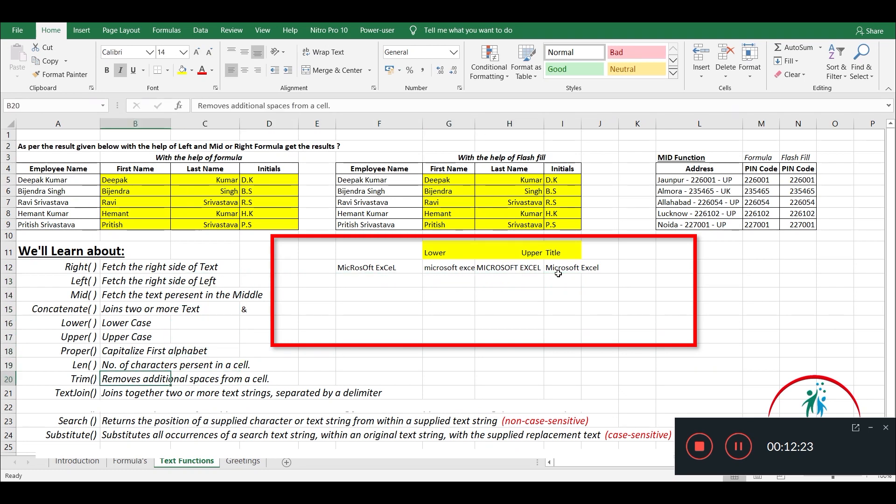
{"action": "key", "text": "Up"}
{"action": "key", "text": "Right"}
{"action": "key", "text": "Right"}
{"action": "key", "text": "Right"}
{"action": "key", "text": "Right"}
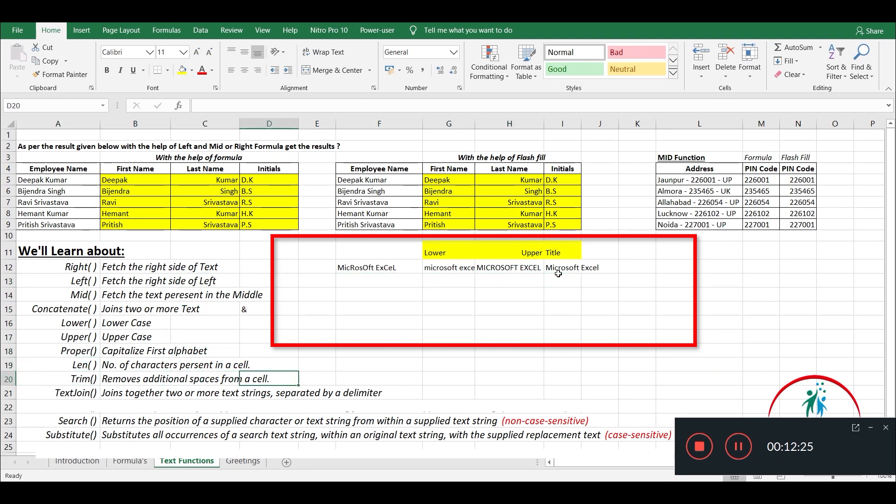
{"action": "key", "text": "Up"}
{"action": "key", "text": "Up"}
{"action": "key", "text": "Up"}
{"action": "key", "text": "Up"}
{"action": "key", "text": "Right"}
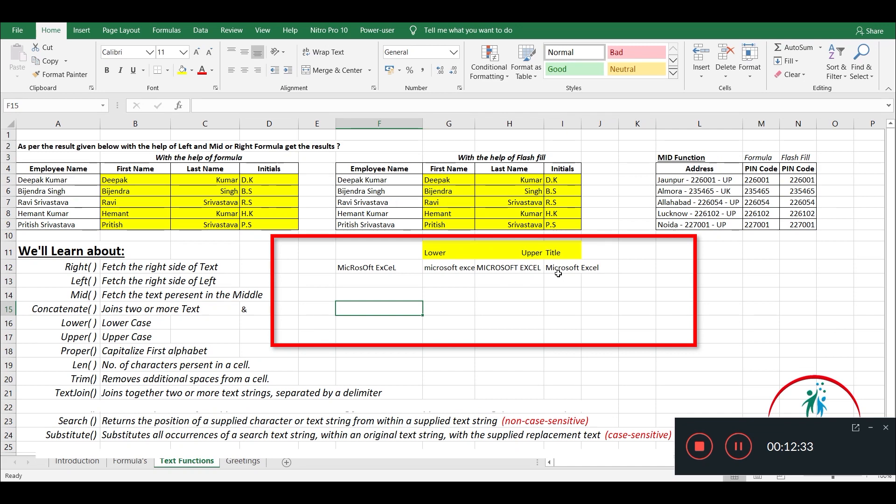
Type 'Microsoft Excel' with extra spaces in F15 and trim it with =TRIM(F15) in G15
{"action": "type", "text": "Micro"}
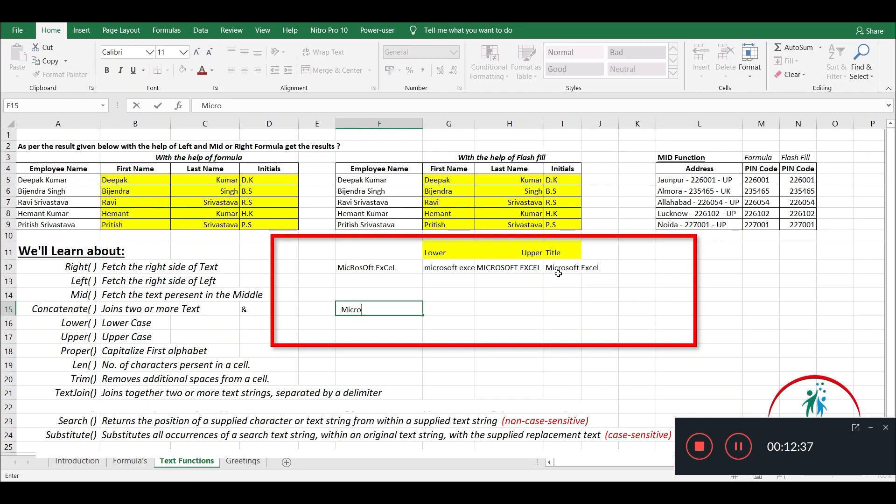
{"action": "type", "text": "soft"}
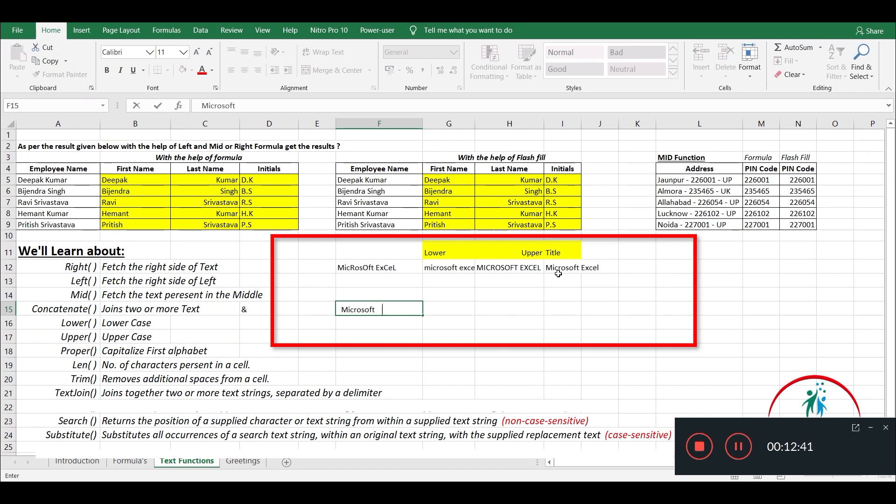
{"action": "type", "text": "     Excel"}
{"action": "key", "text": "Tab"}
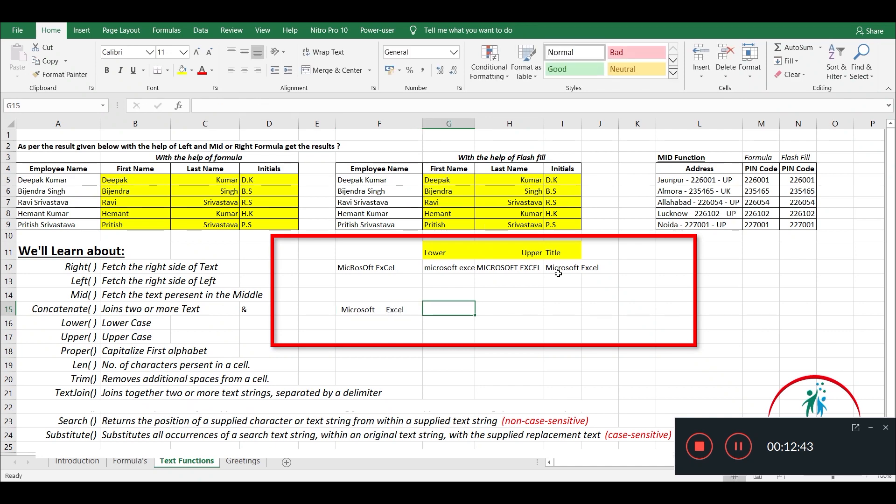
{"action": "type", "text": "="}
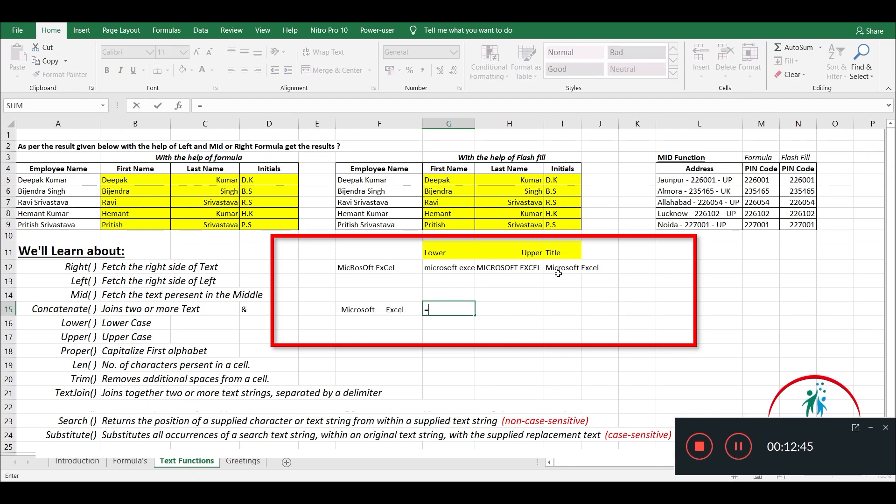
{"action": "type", "text": "trim"}
{"action": "key", "text": "Tab"}
{"action": "key", "text": "Left"}
{"action": "key", "text": "Return"}
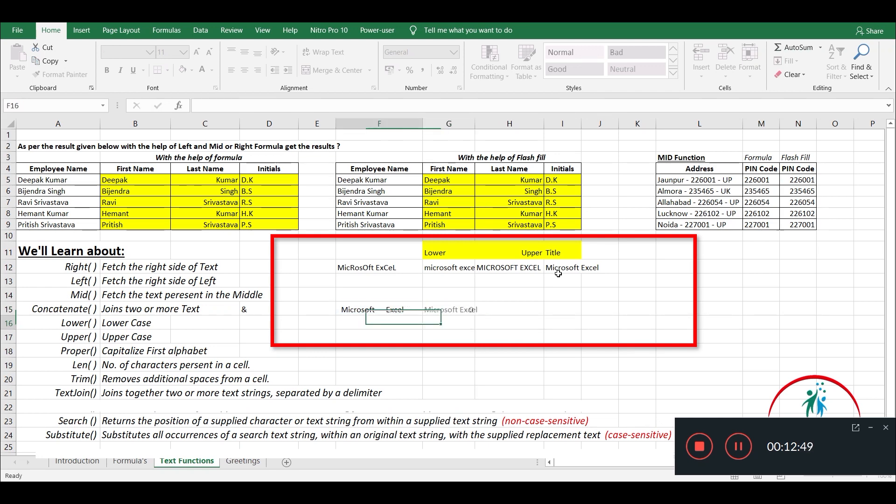
{"action": "key", "text": "Up"}
{"action": "key", "text": "Right"}
{"action": "key", "text": "Right"}
{"action": "key", "text": "Left"}
{"action": "key", "text": "Left"}
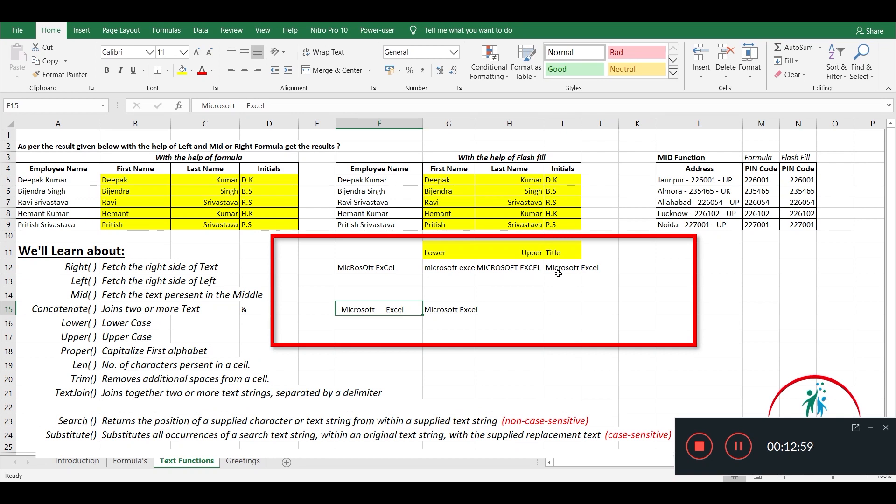
Move down the function list past Trim() to the Find() label in A22
{"action": "key", "text": "Right"}
{"action": "key", "text": "Left"}
{"action": "key", "text": "Left"}
{"action": "key", "text": "Left"}
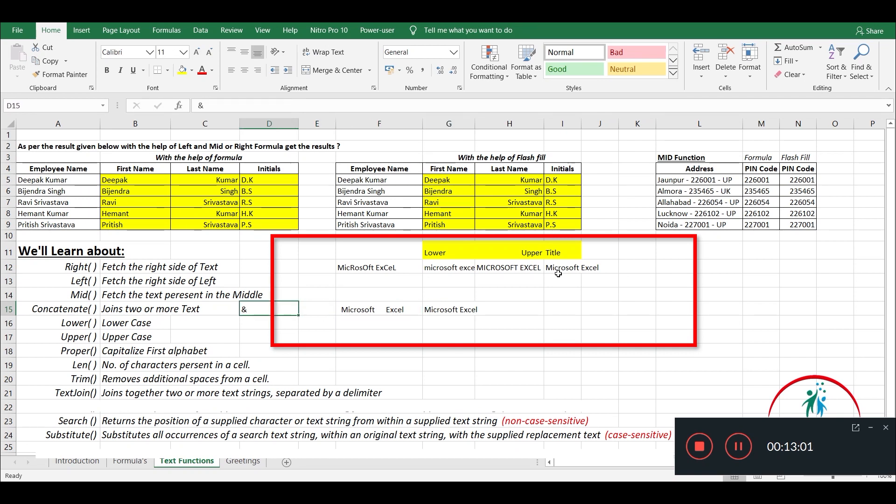
{"action": "key", "text": "Left"}
{"action": "key", "text": "Down"}
{"action": "key", "text": "Down"}
{"action": "key", "text": "Down"}
{"action": "key", "text": "Down"}
{"action": "key", "text": "Down"}
{"action": "key", "text": "Left"}
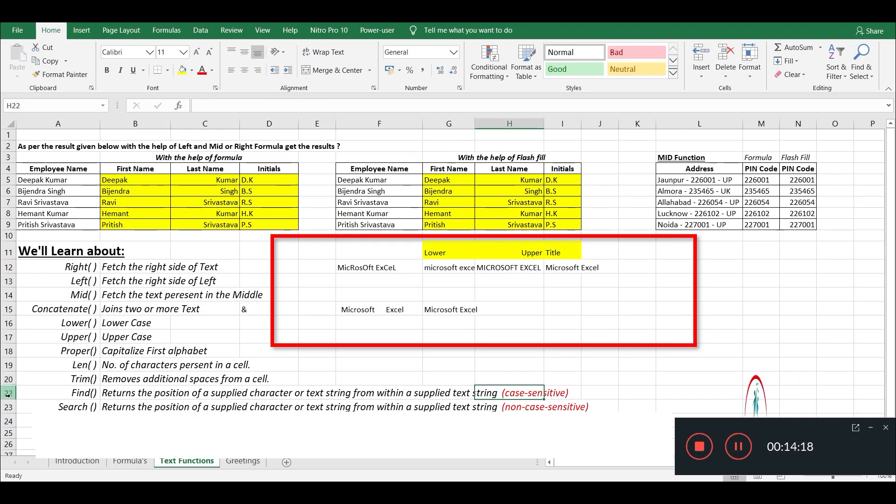
{"action": "key", "text": "Left"}
{"action": "key", "text": "Left"}
{"action": "key", "text": "Left"}
{"action": "key", "text": "Left"}
{"action": "key", "text": "Down"}
{"action": "key", "text": "Left"}
{"action": "key", "text": "Left"}
{"action": "key", "text": "Left"}
{"action": "key", "text": "Up"}
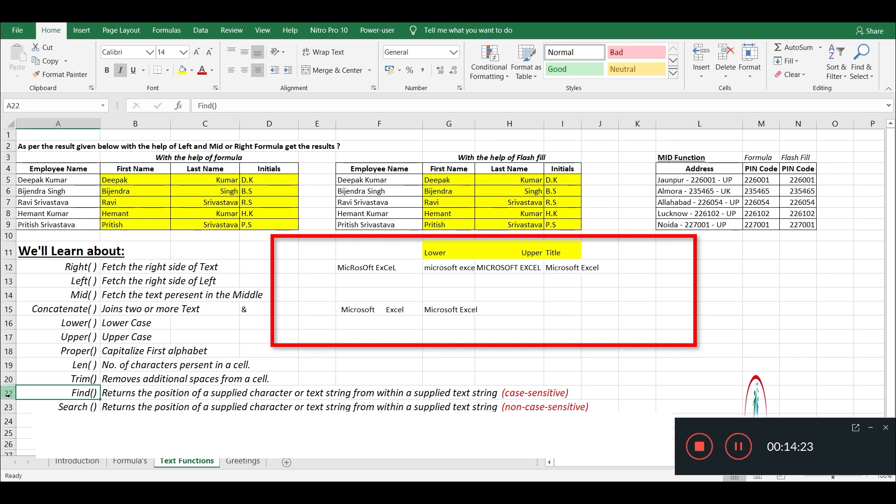
Enter =FIND("m",F15,1) in F16 to search the spaced sample text
{"action": "left_click", "coordinate": [8, 394]}
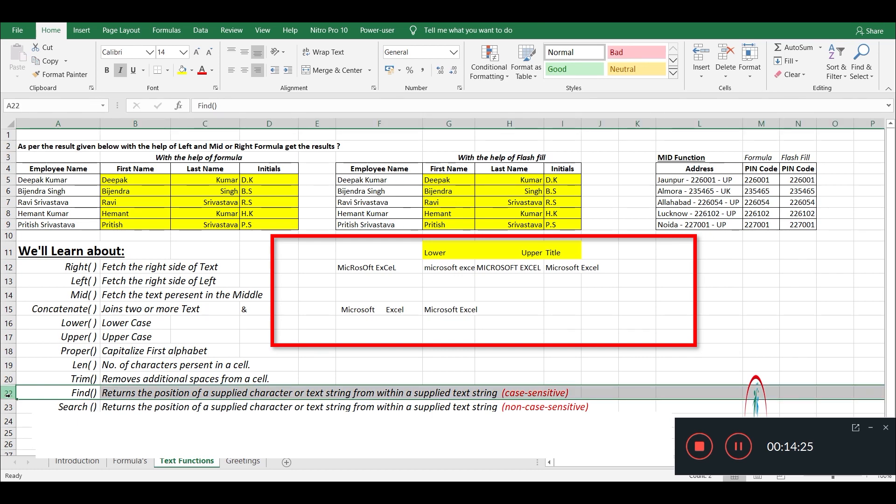
{"action": "key", "text": "Right"}
{"action": "key", "text": "Right"}
{"action": "key", "text": "Up"}
{"action": "key", "text": "Up"}
{"action": "key", "text": "Up"}
{"action": "key", "text": "Up"}
{"action": "key", "text": "Right"}
{"action": "key", "text": "Right"}
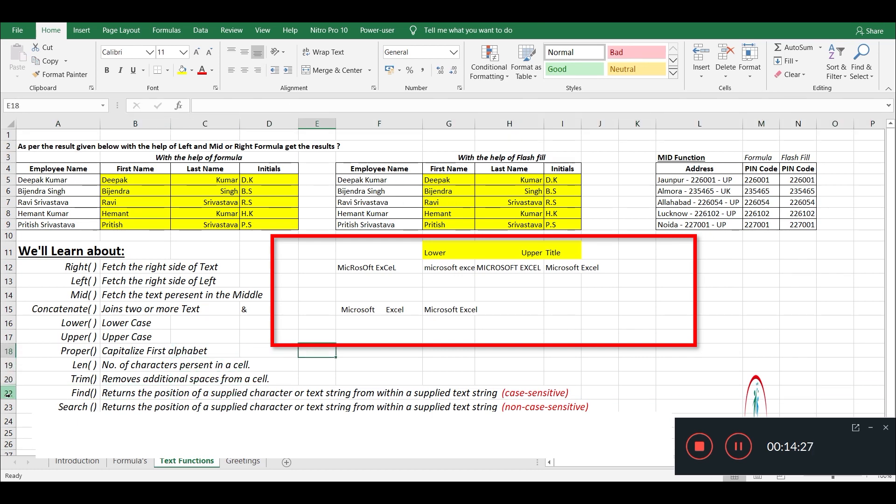
{"action": "key", "text": "Right"}
{"action": "key", "text": "Up"}
{"action": "key", "text": "Up"}
{"action": "key", "text": "Up"}
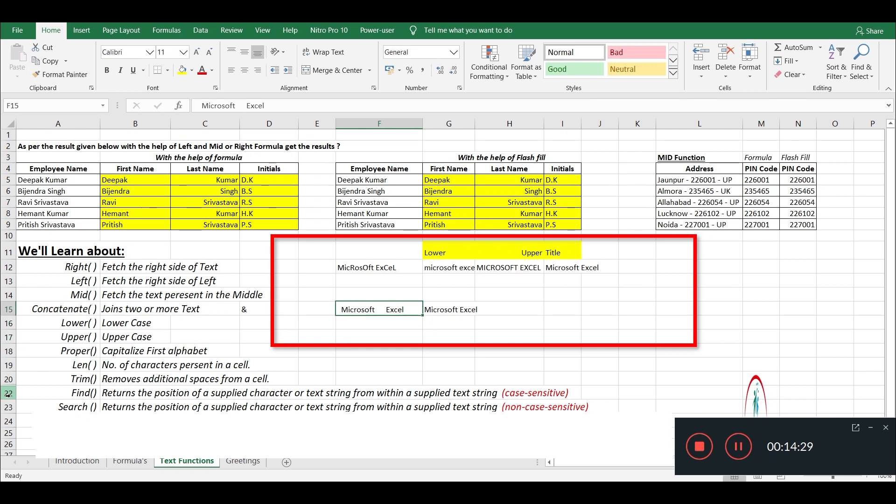
{"action": "key", "text": "Down"}
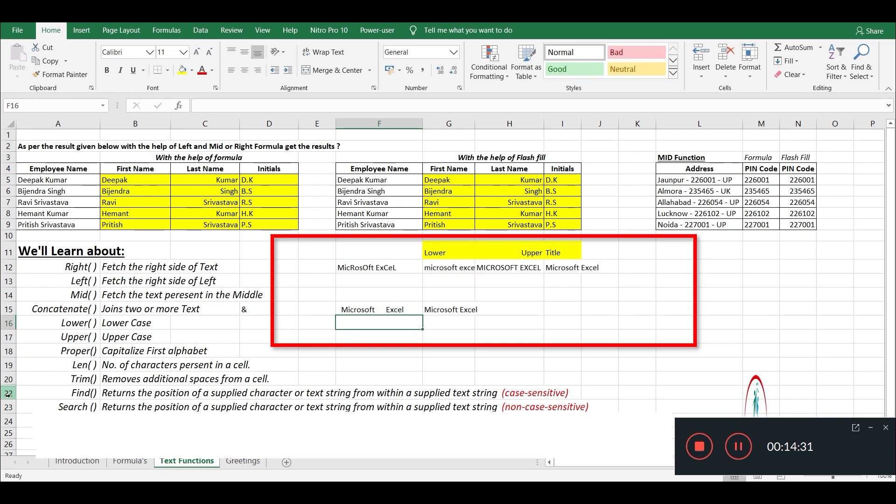
{"action": "type", "text": "=find"}
{"action": "key", "text": "Tab"}
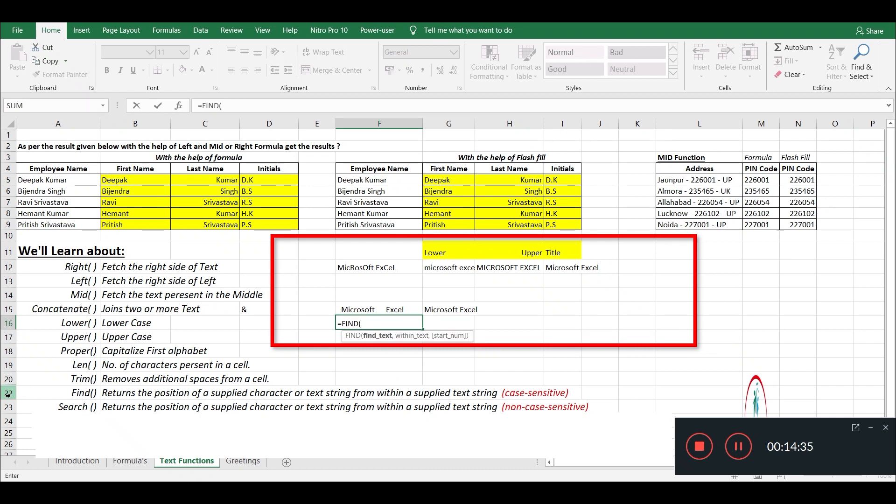
{"action": "type", "text": "\"m\","}
{"action": "key", "text": "Up"}
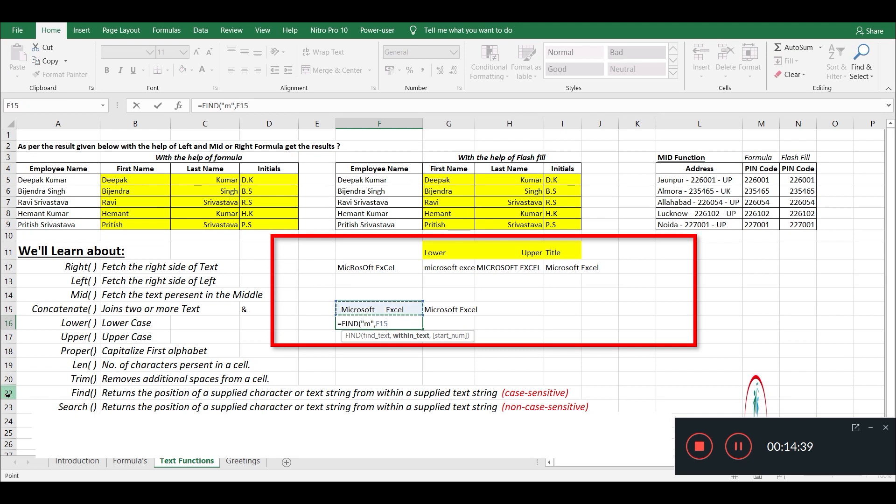
{"action": "type", "text": "1"}
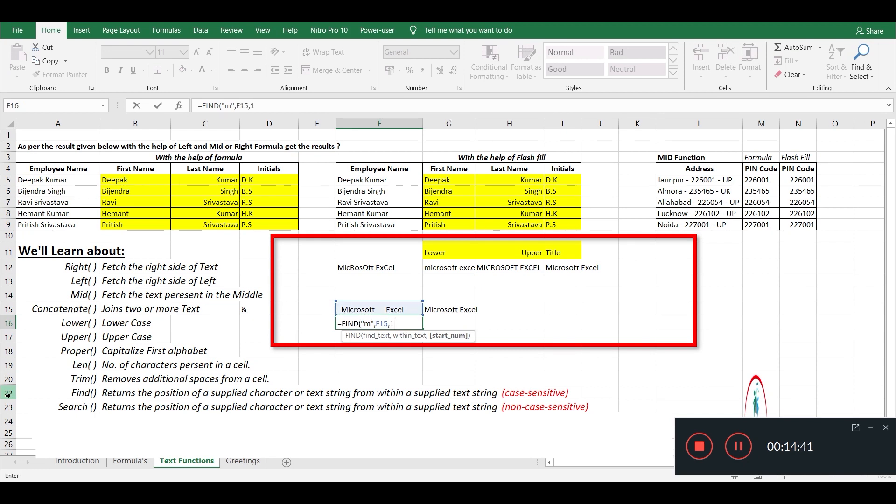
{"action": "key", "text": "ctrl+Return"}
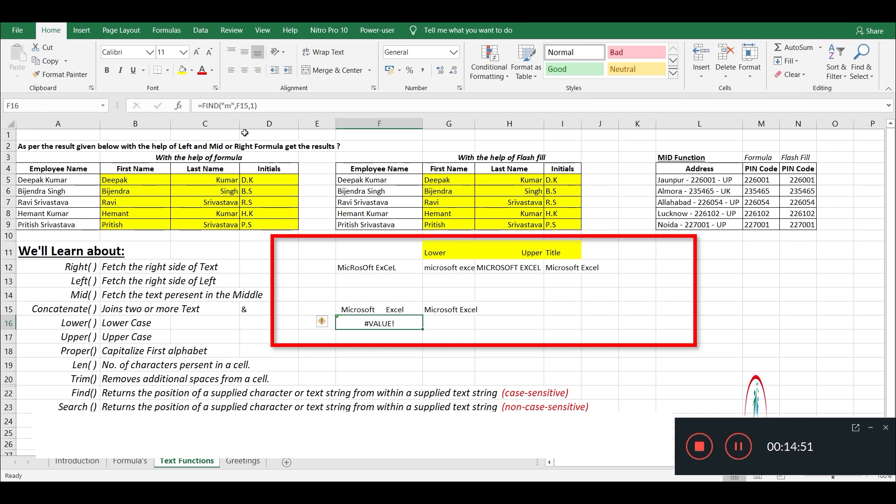
Correct the FIND search text to uppercase "M", returning 3
{"action": "left_click", "coordinate": [231, 107]}
{"action": "key", "text": "BackSpace"}
{"action": "type", "text": "M\",F15,1)"}
{"action": "key", "text": "Return"}
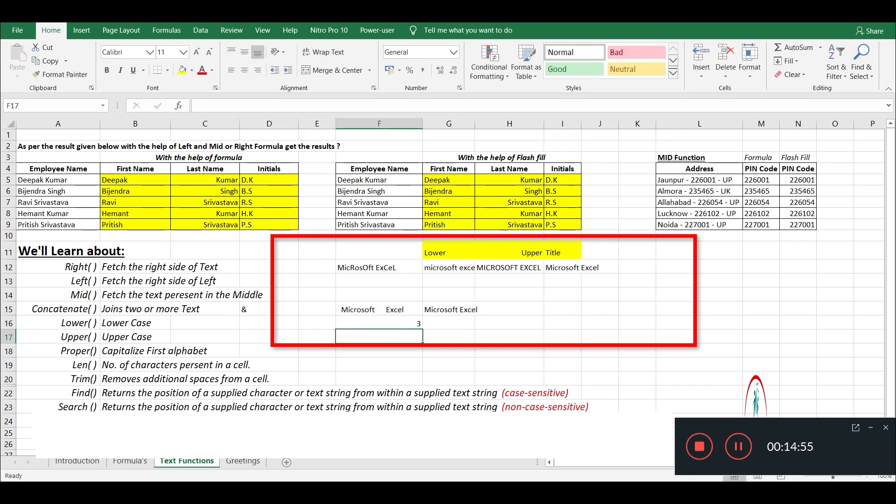
Clear the FIND result from F16
{"action": "key", "text": "Up"}
{"action": "key", "text": "Up"}
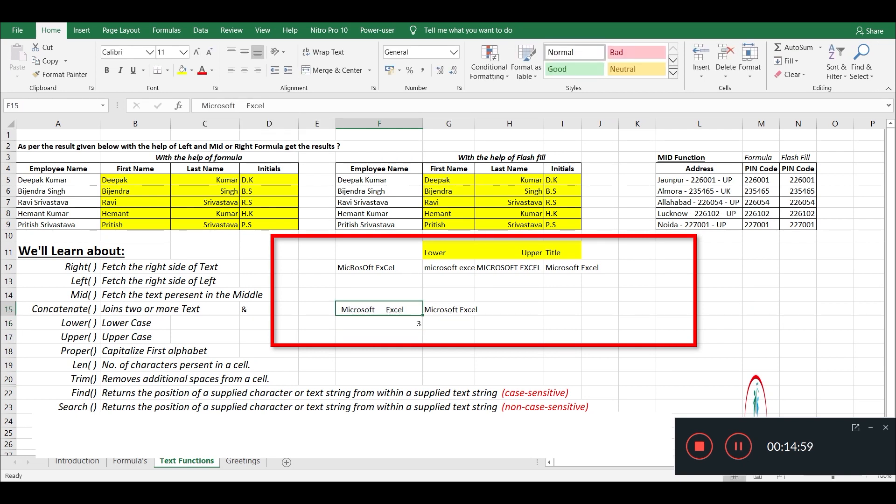
{"action": "key", "text": "Down"}
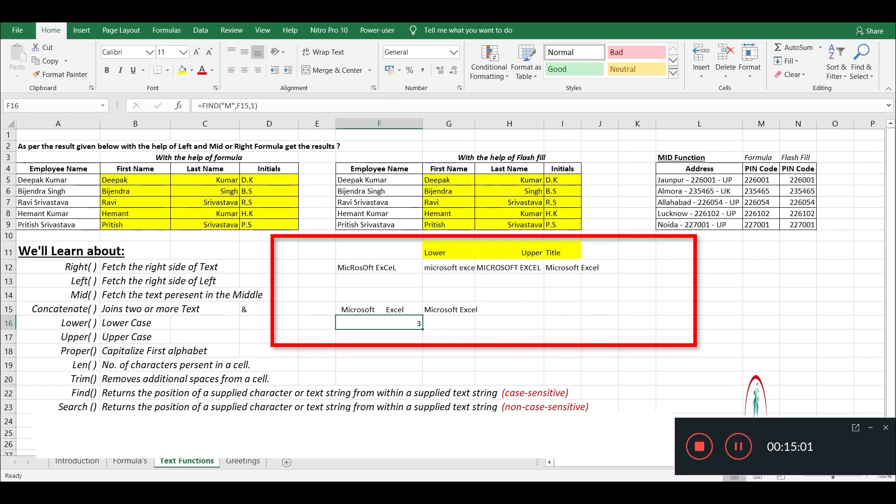
{"action": "key", "text": "Delete"}
{"action": "key", "text": "Up"}
{"action": "key", "text": "Down"}
{"action": "key", "text": "Down"}
{"action": "key", "text": "Down"}
{"action": "key", "text": "Down"}
{"action": "key", "text": "Down"}
{"action": "key", "text": "Down"}
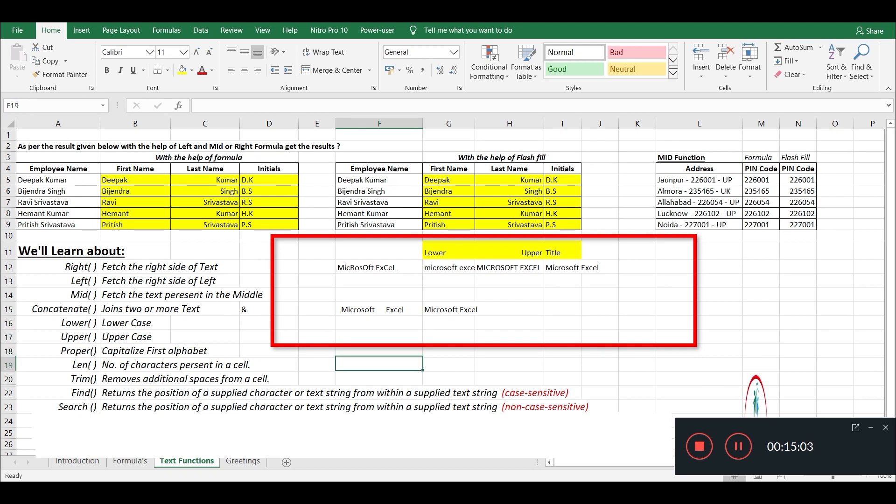
{"action": "key", "text": "Left"}
{"action": "key", "text": "Left"}
{"action": "key", "text": "Left"}
{"action": "key", "text": "Left"}
{"action": "key", "text": "Left"}
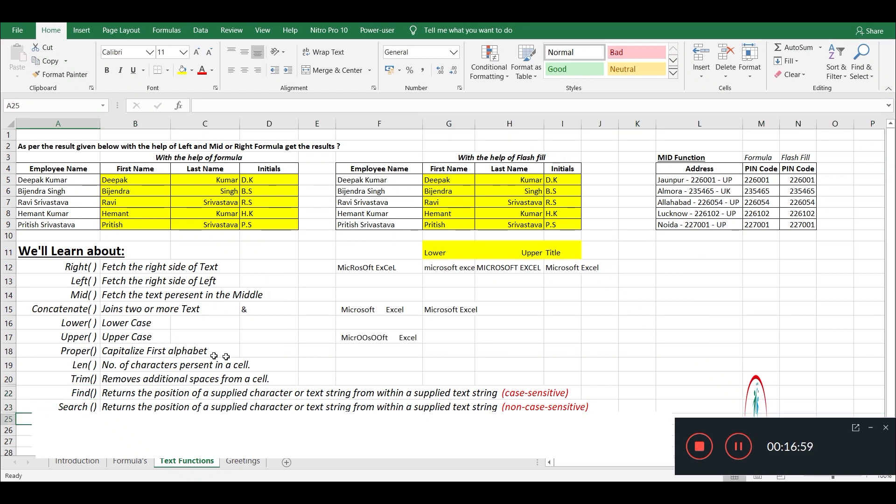
{"action": "left_click", "coordinate": [210, 354]}
{"action": "key", "text": "Left"}
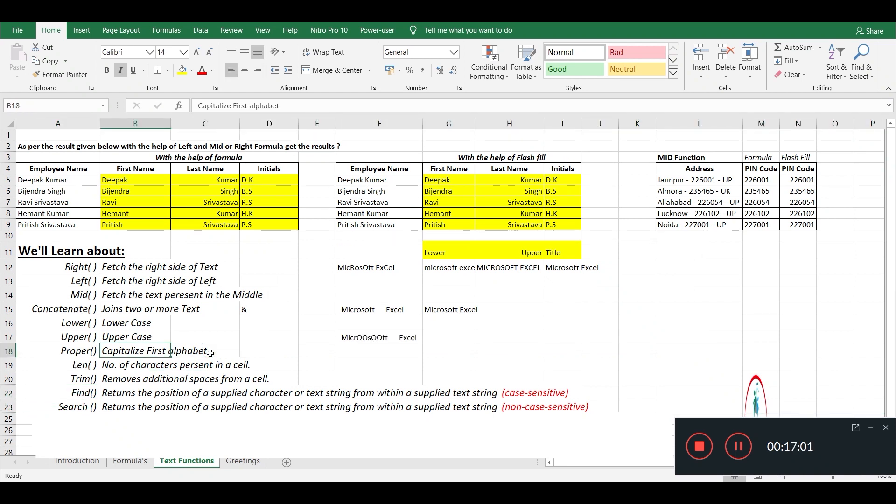
{"action": "key", "text": "Left"}
{"action": "key", "text": "ctrl+Up"}
{"action": "key", "text": "ctrl+Up"}
{"action": "key", "text": "ctrl+Up"}
{"action": "key", "text": "ctrl+Up"}
{"action": "key", "text": "ctrl+Up"}
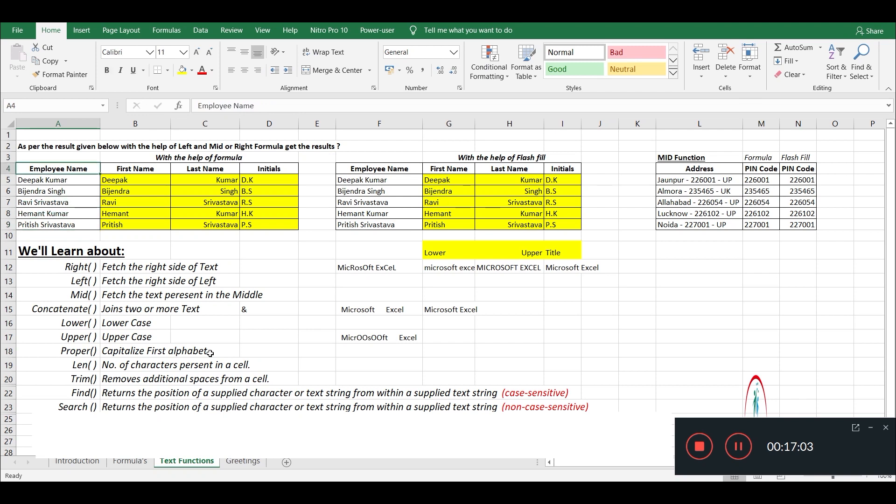
{"action": "key", "text": "Down"}
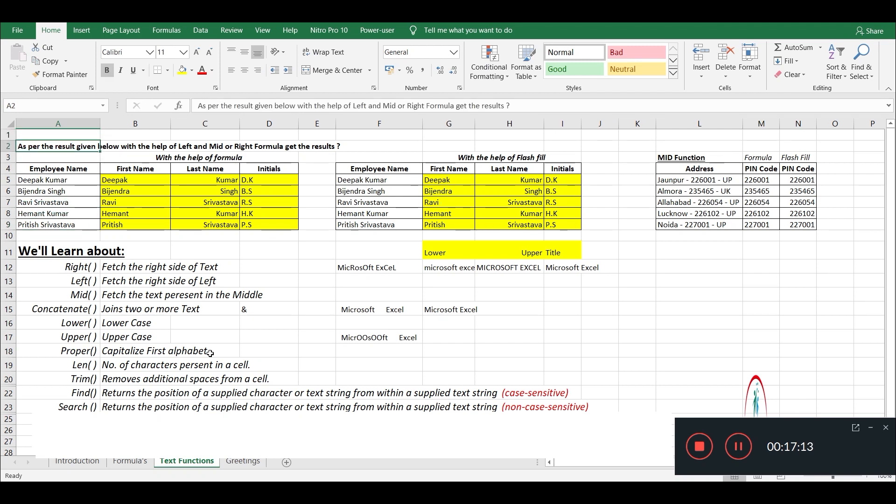